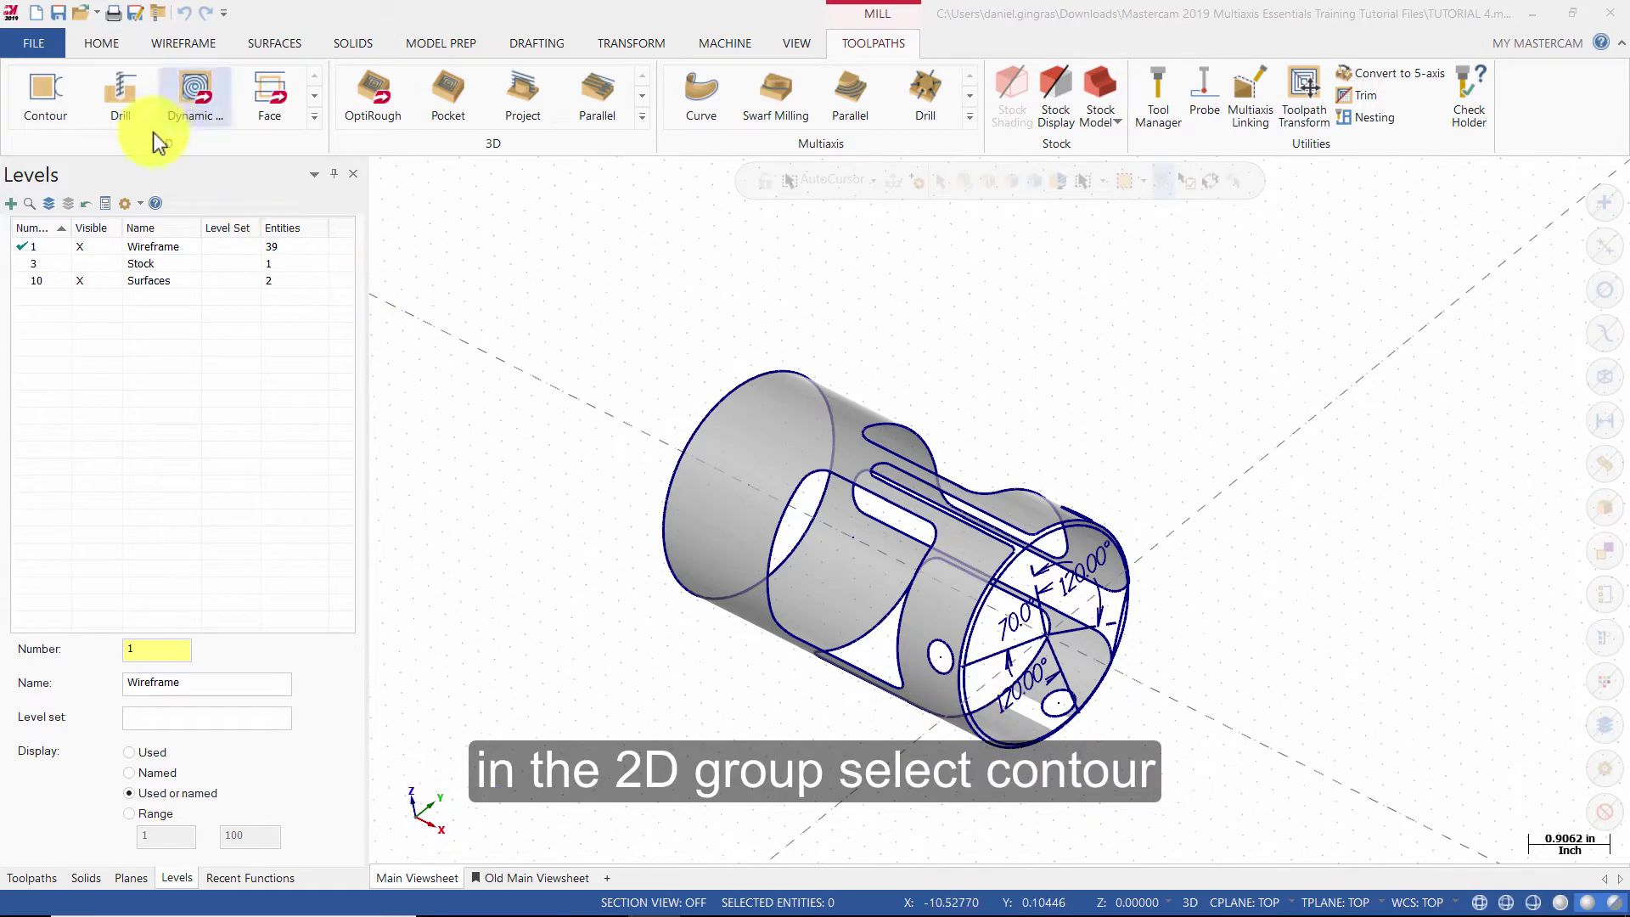
- Start a new 2D Contour toolpath from the Toolpaths tab's 2D group
click(49, 110)
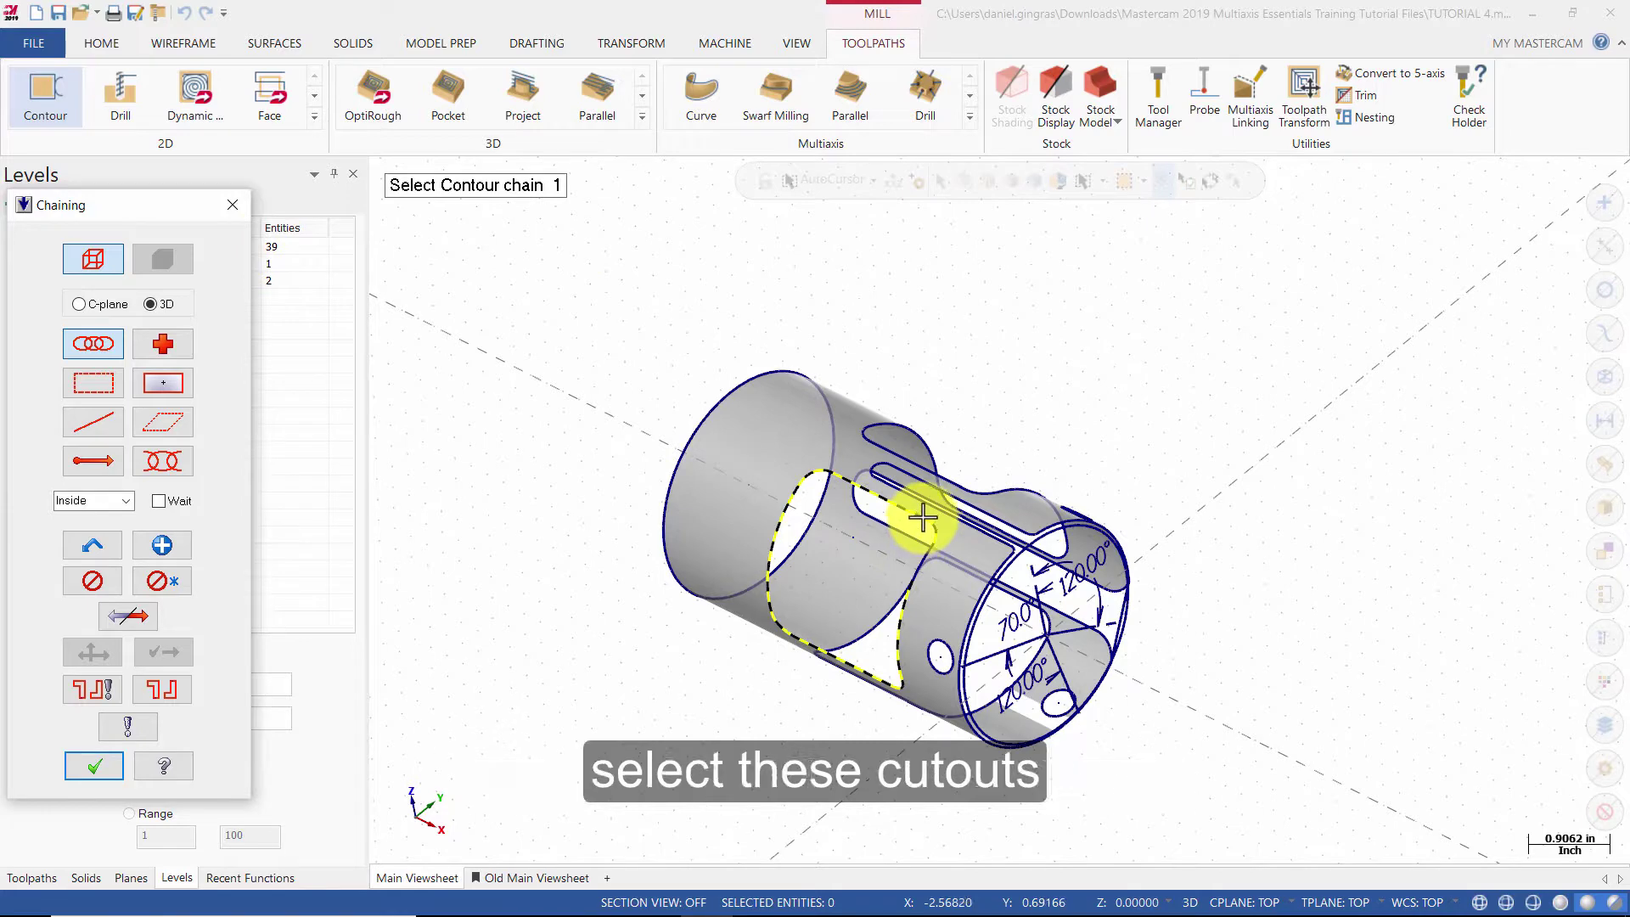
- Chain the first cutout, the upper slot and the lower window cutout, all counterclockwise
click(922, 517)
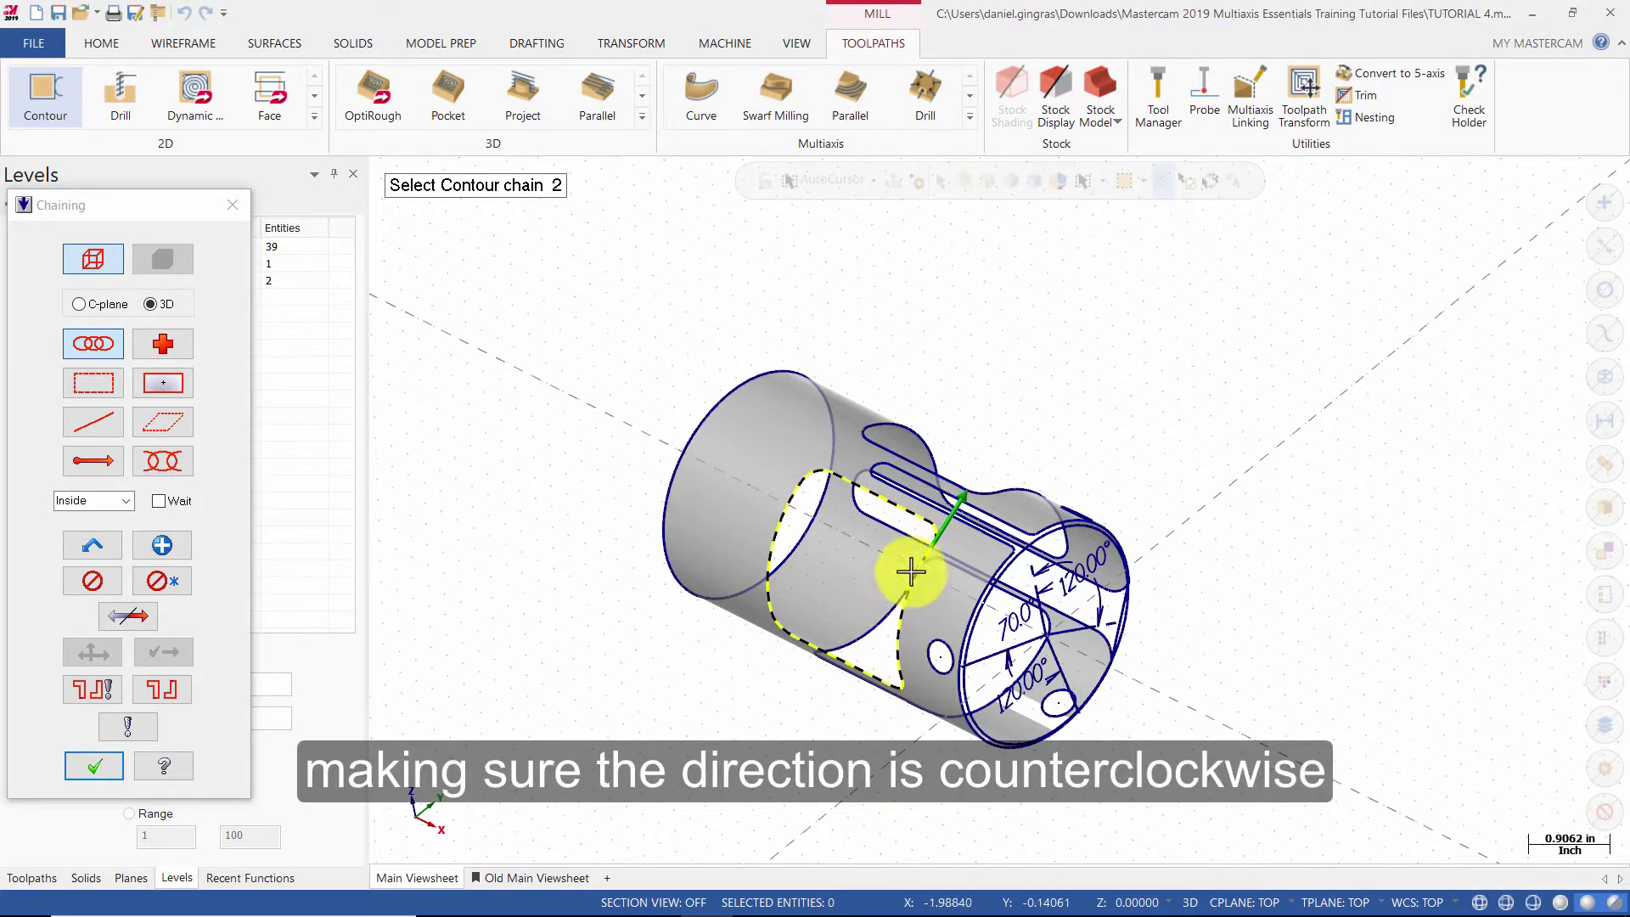
middle_drag(928, 455, 1005, 481)
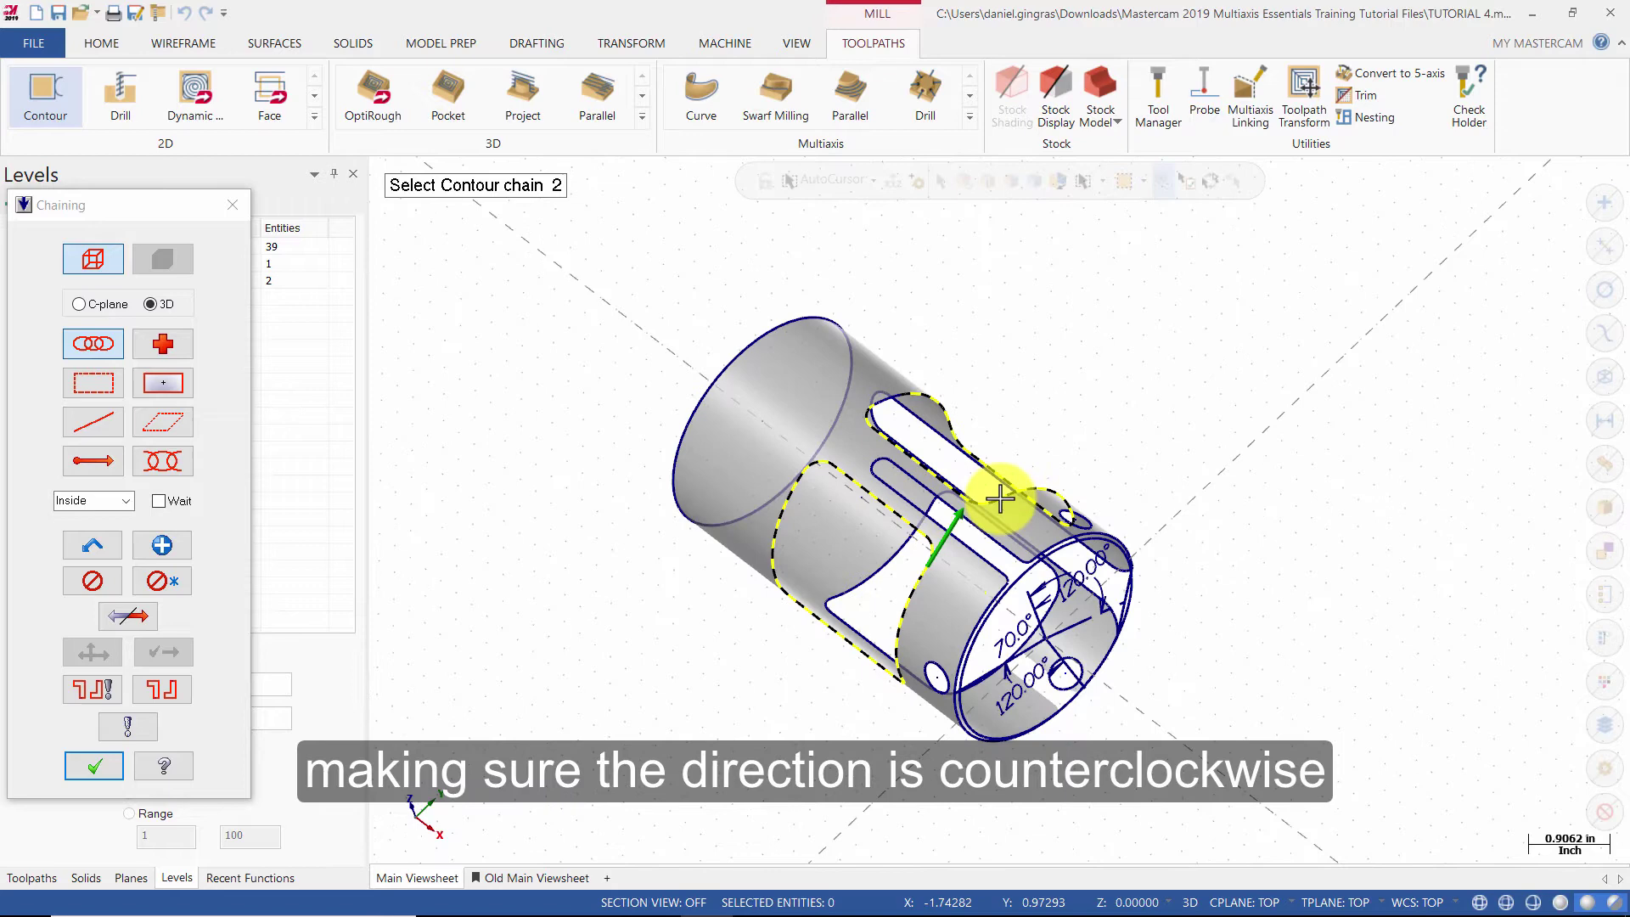
click(1000, 498)
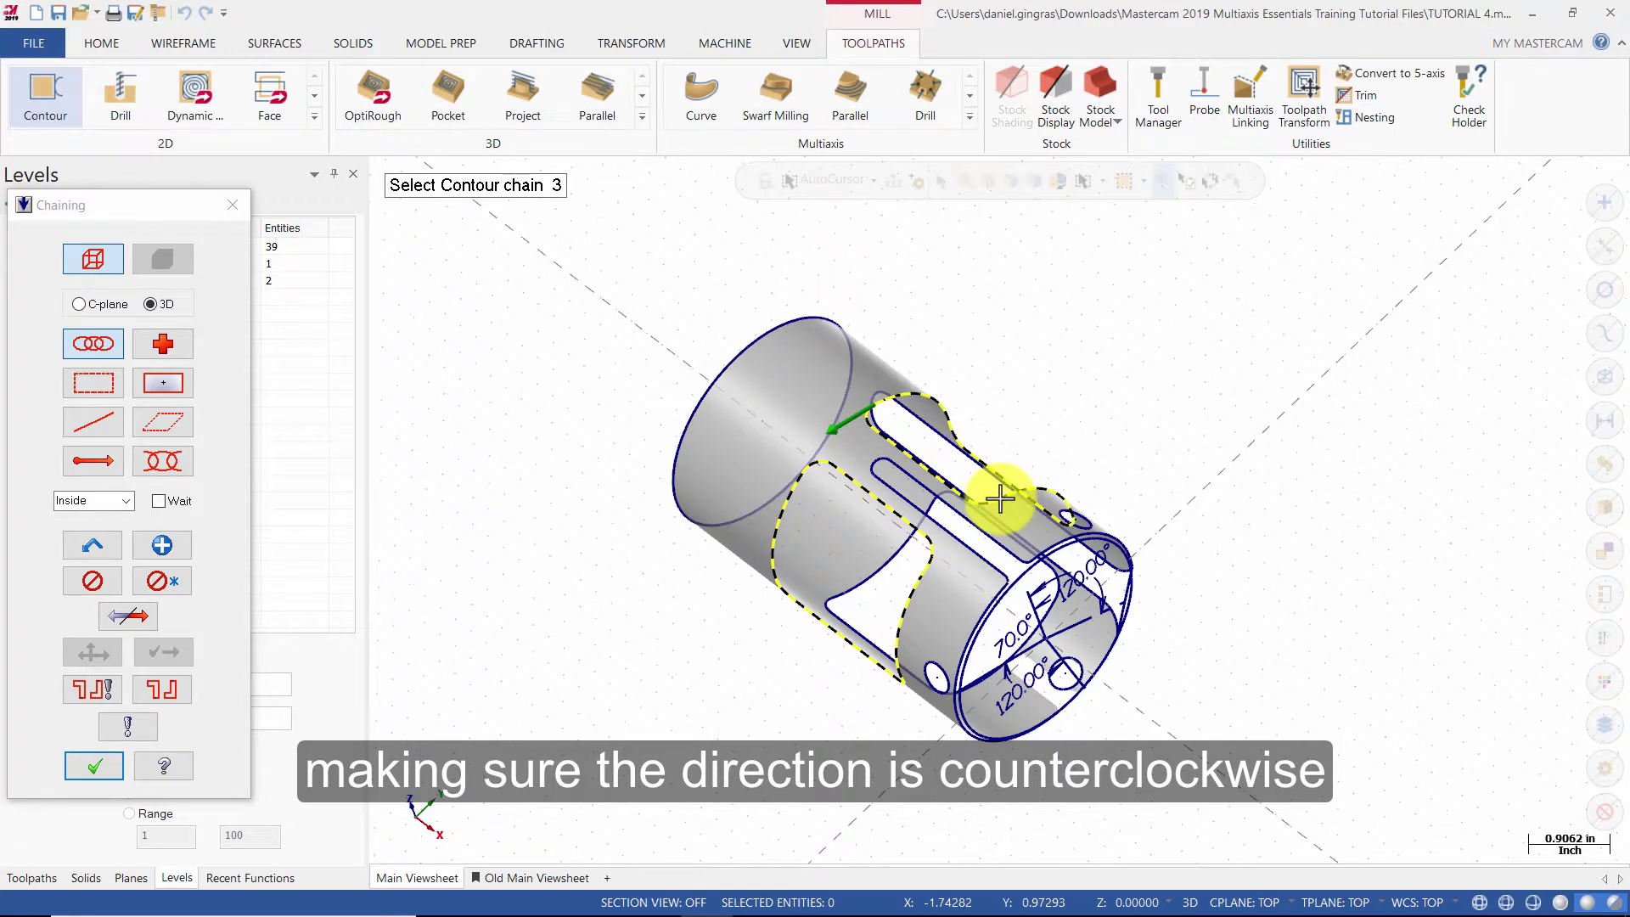
middle_drag(943, 670, 949, 651)
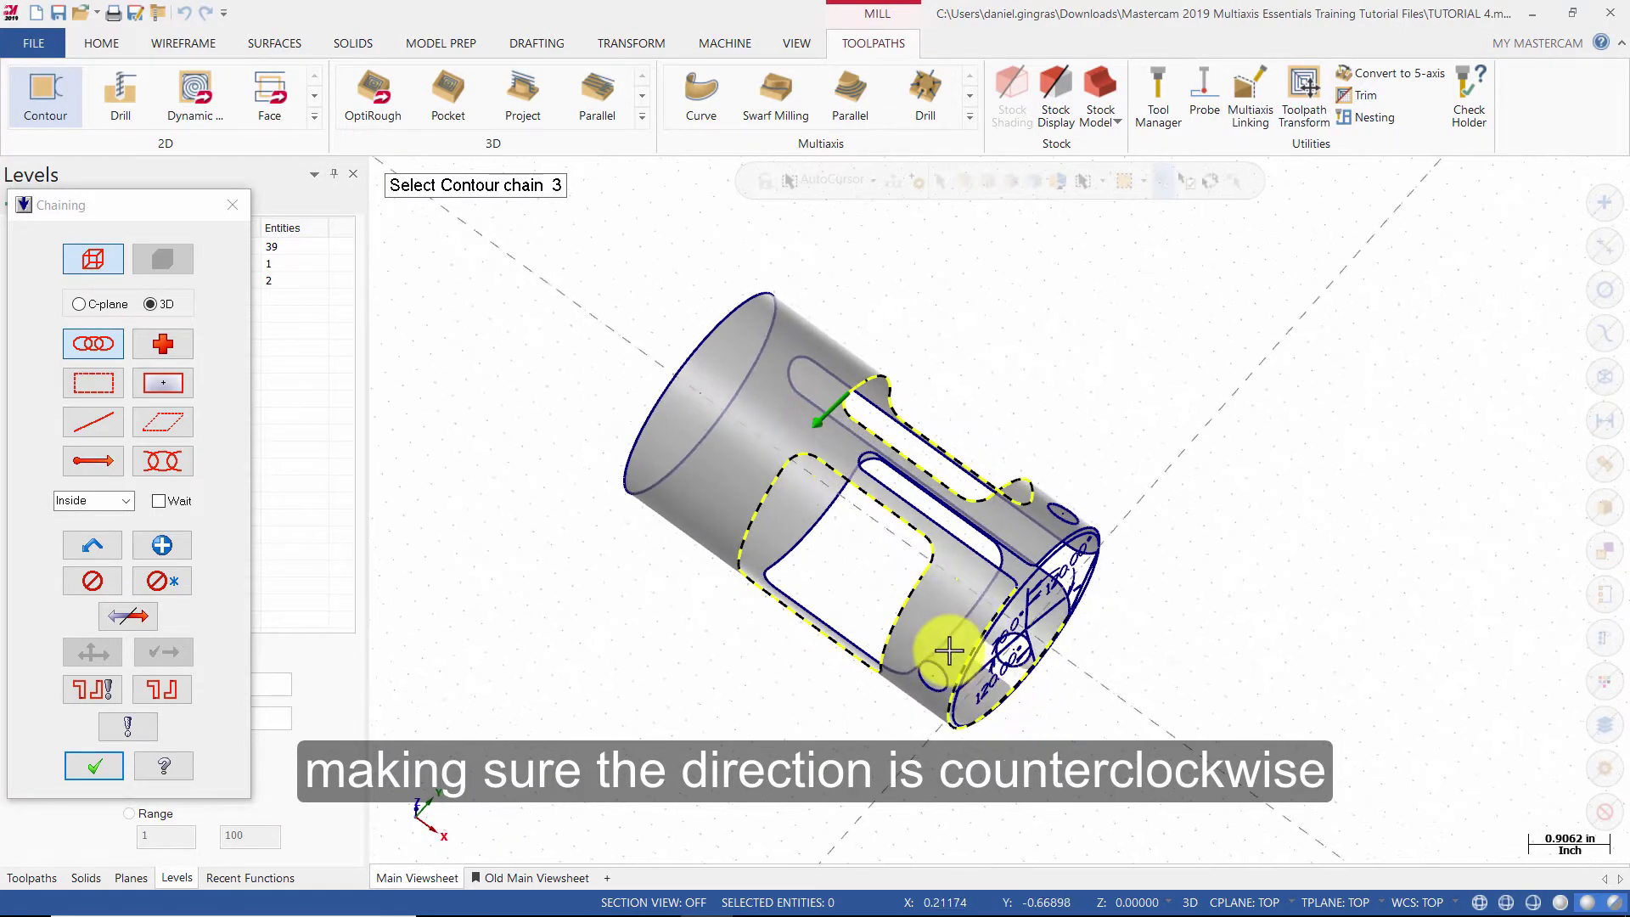
click(780, 587)
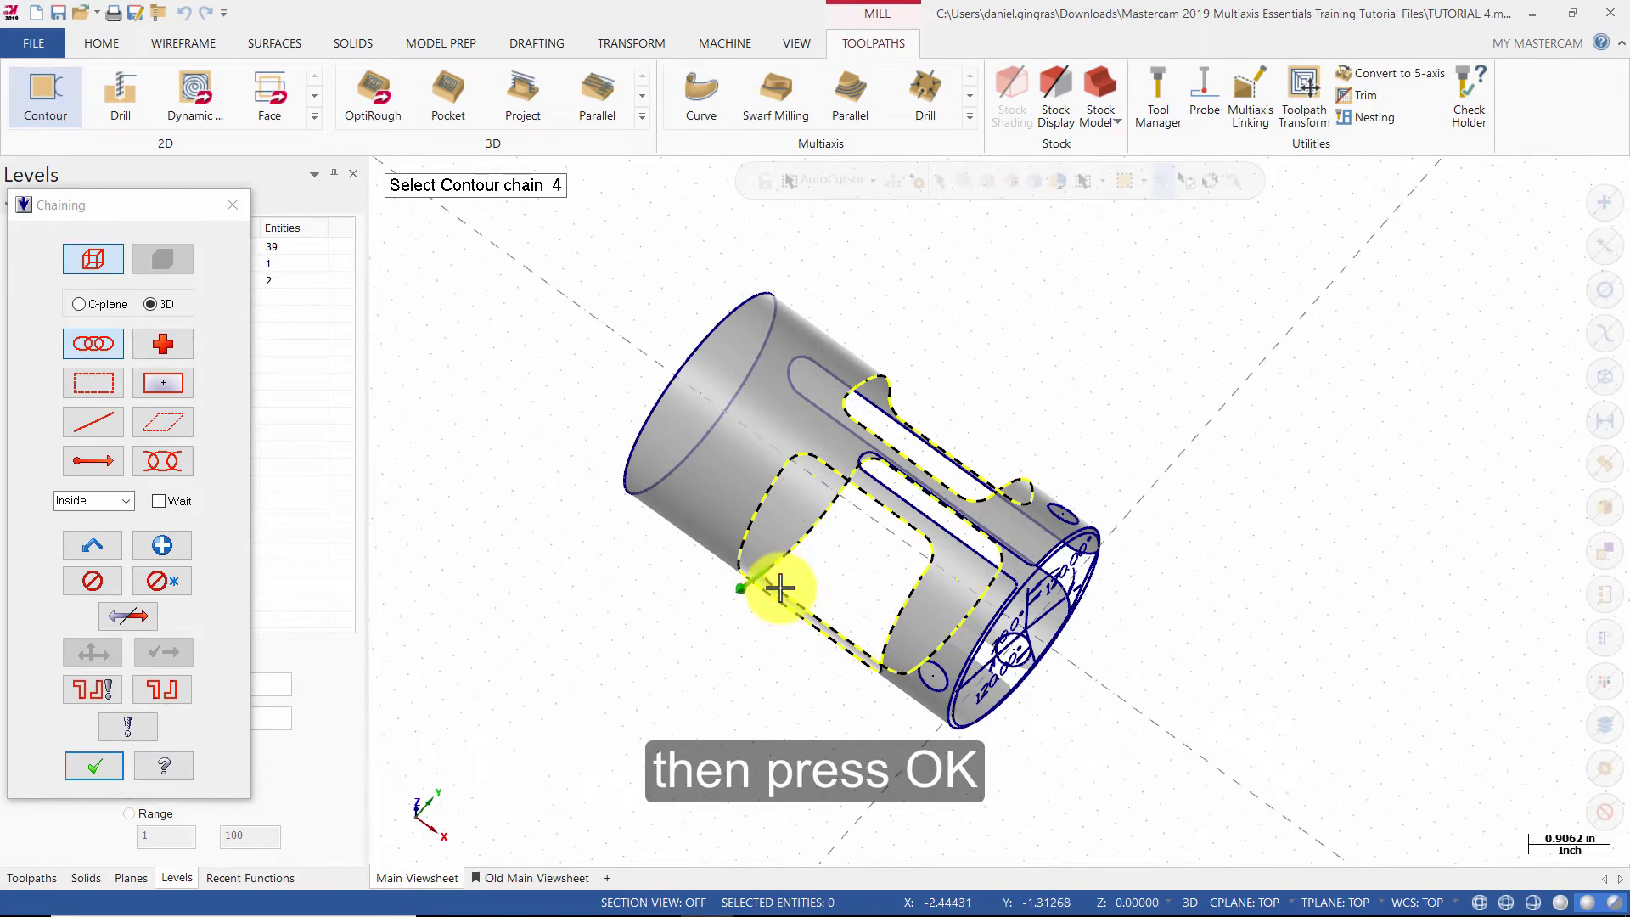
click(163, 767)
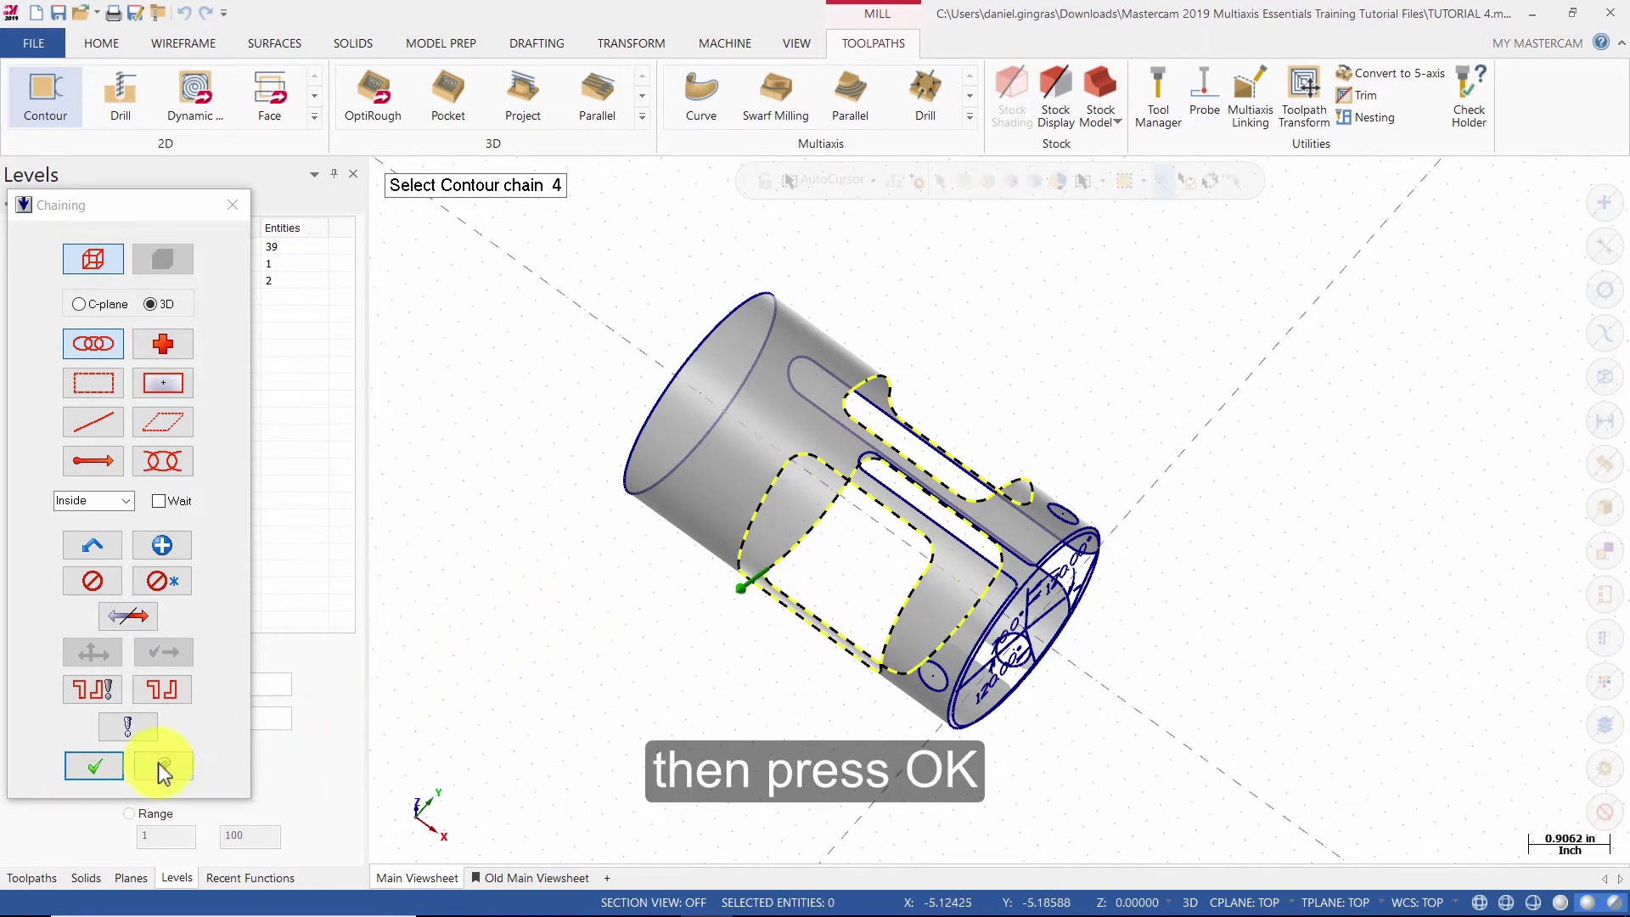
- Filter the tool library to flat endmills with a 0.25 diameter
click(95, 767)
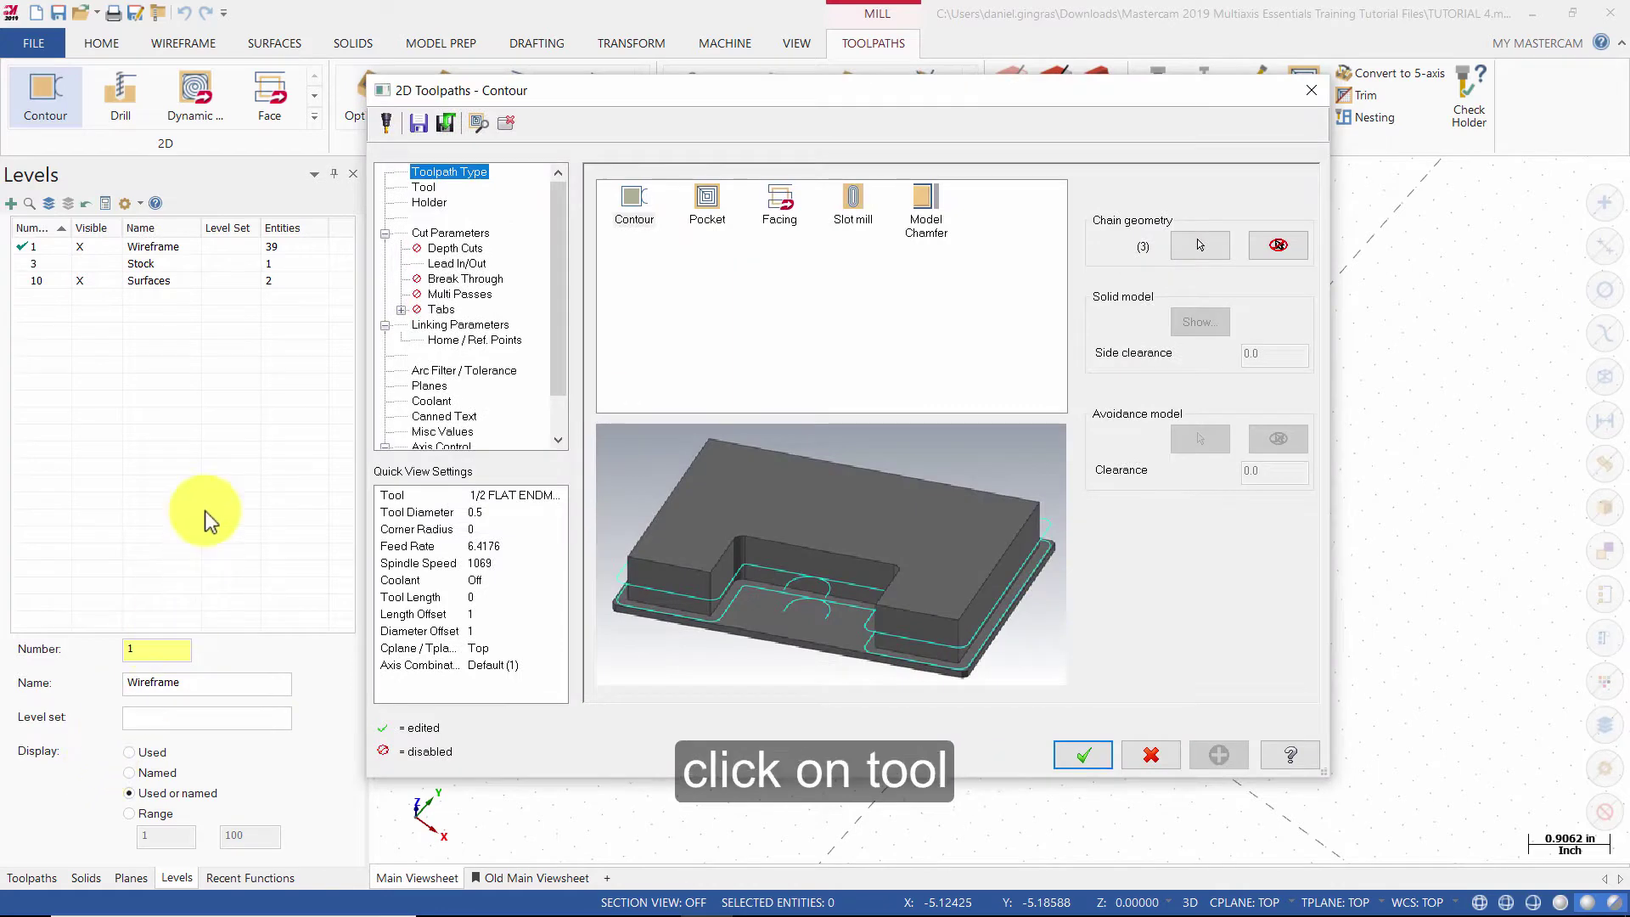
click(424, 187)
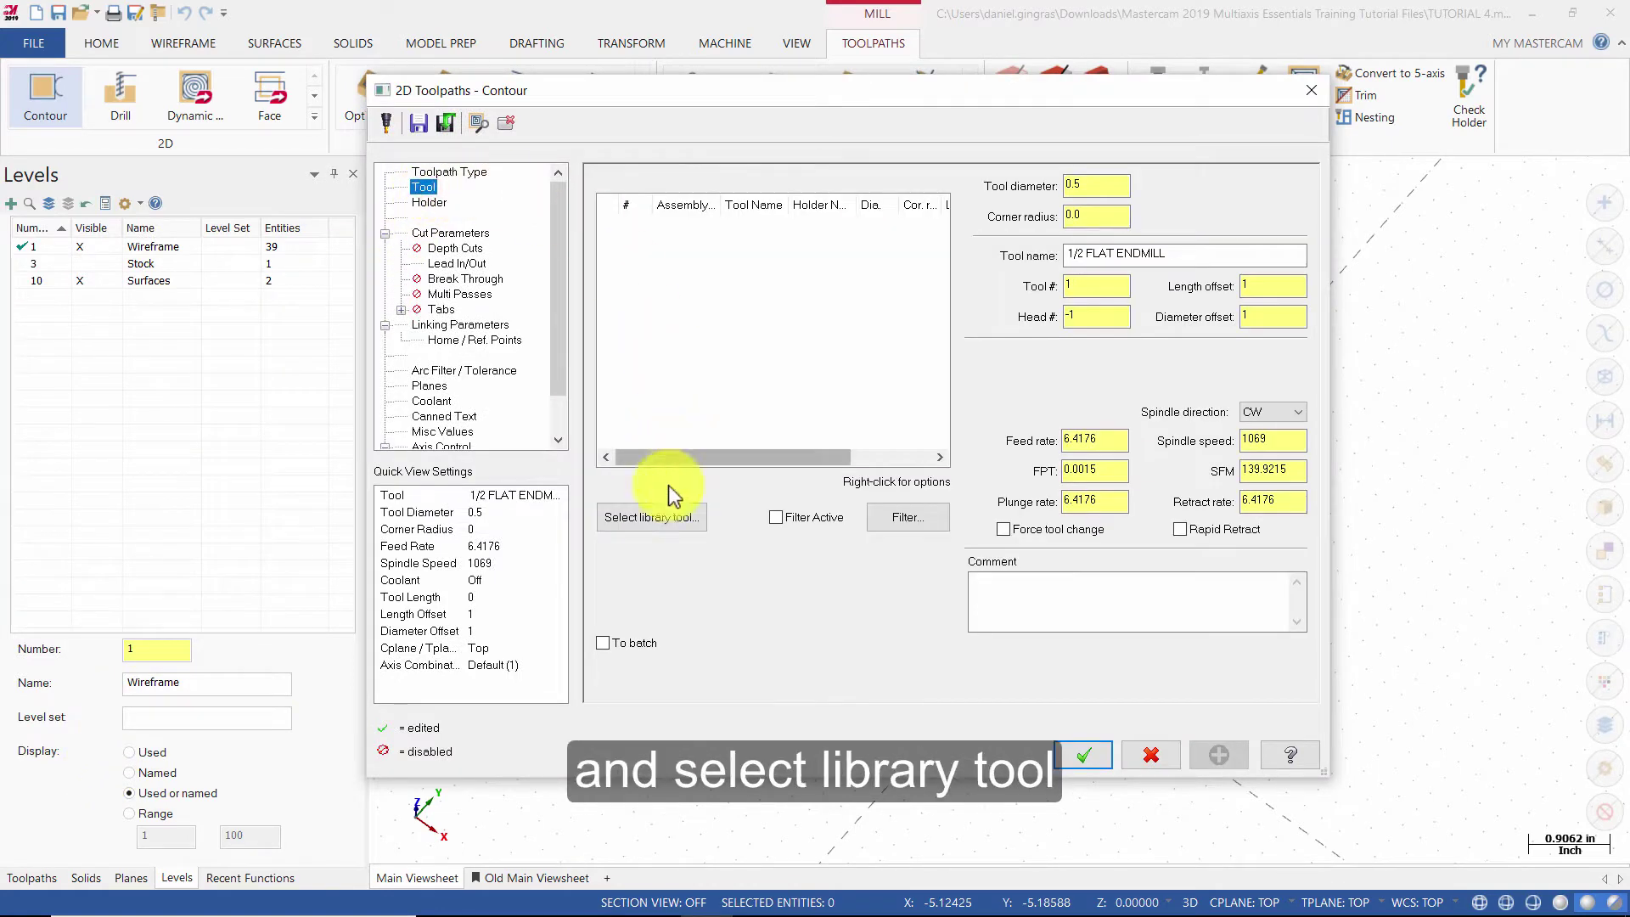
click(654, 518)
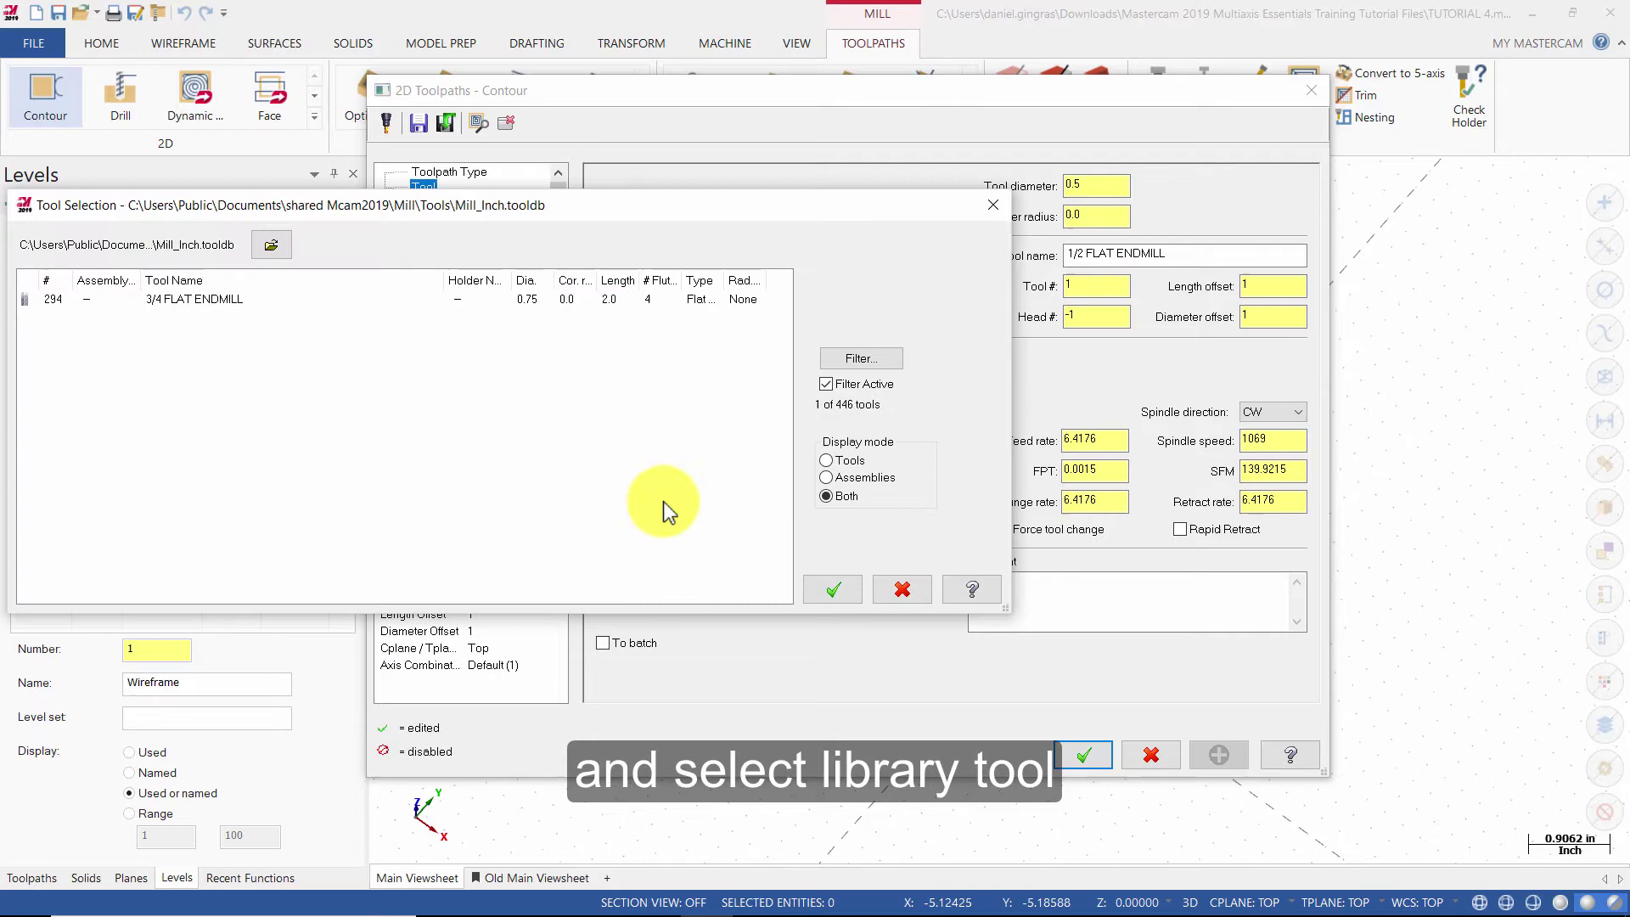
click(861, 358)
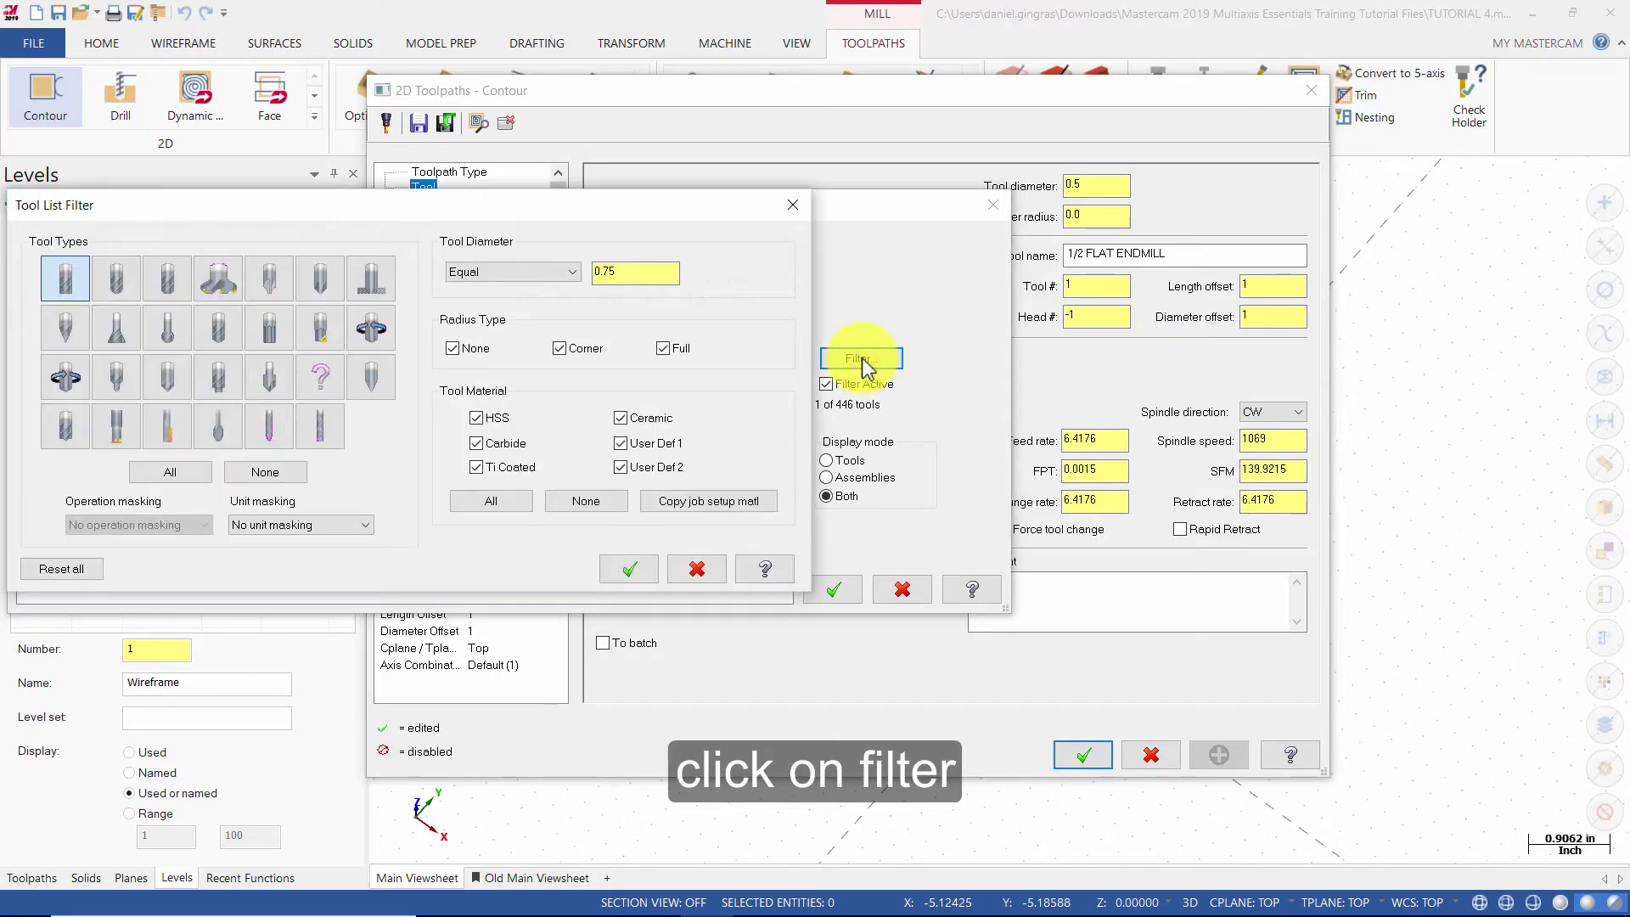
click(68, 279)
double_click(625, 273)
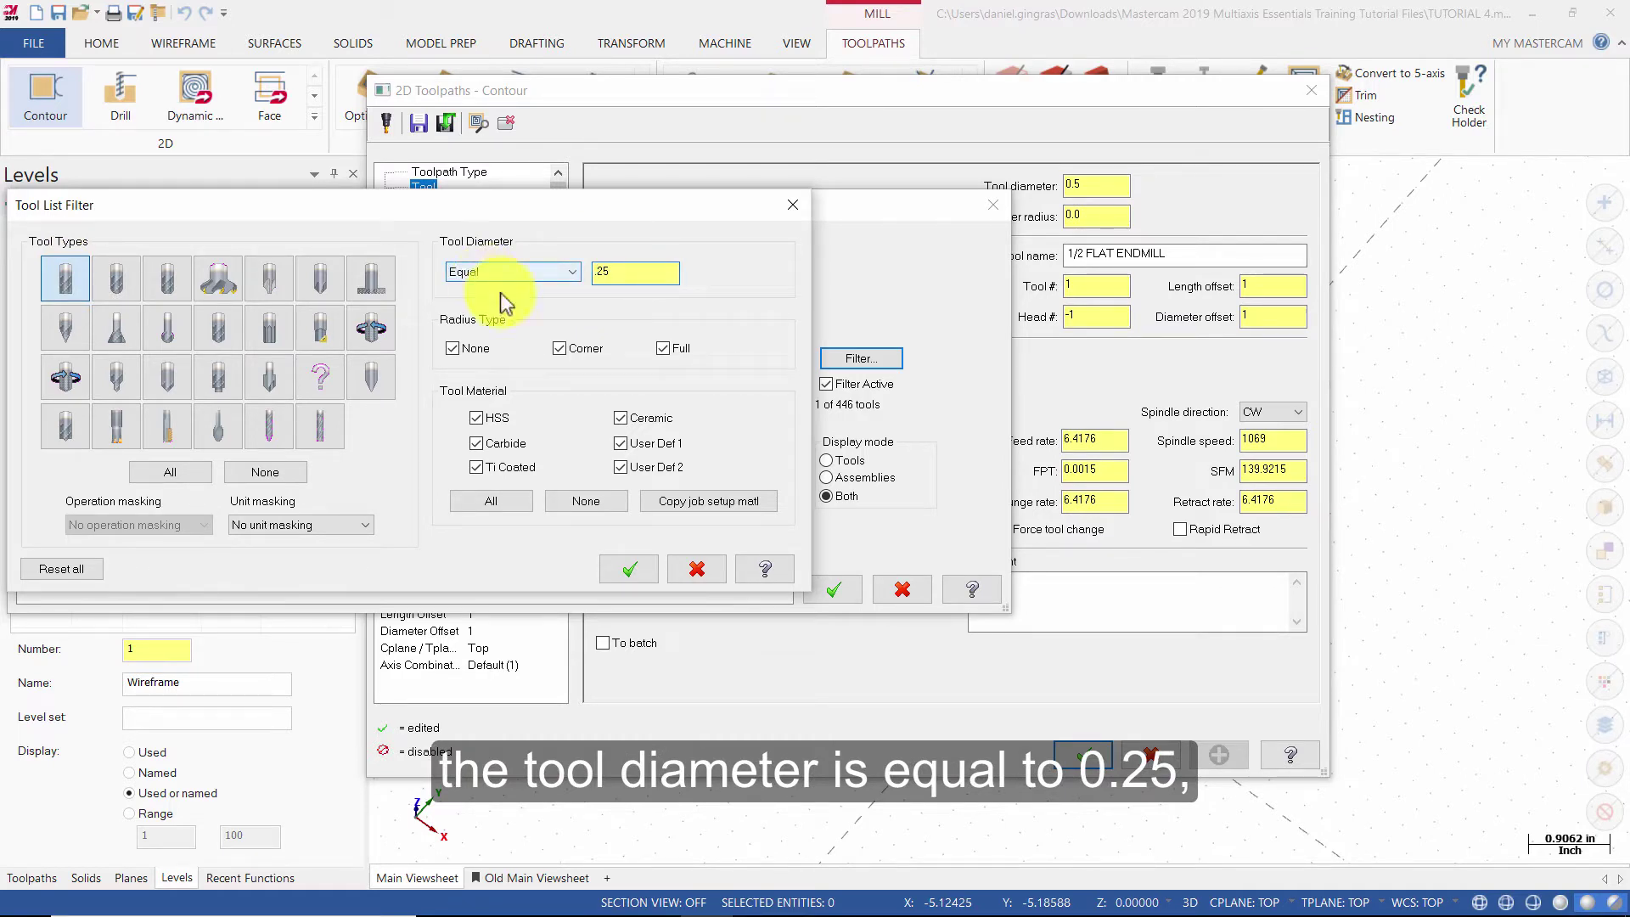
click(629, 571)
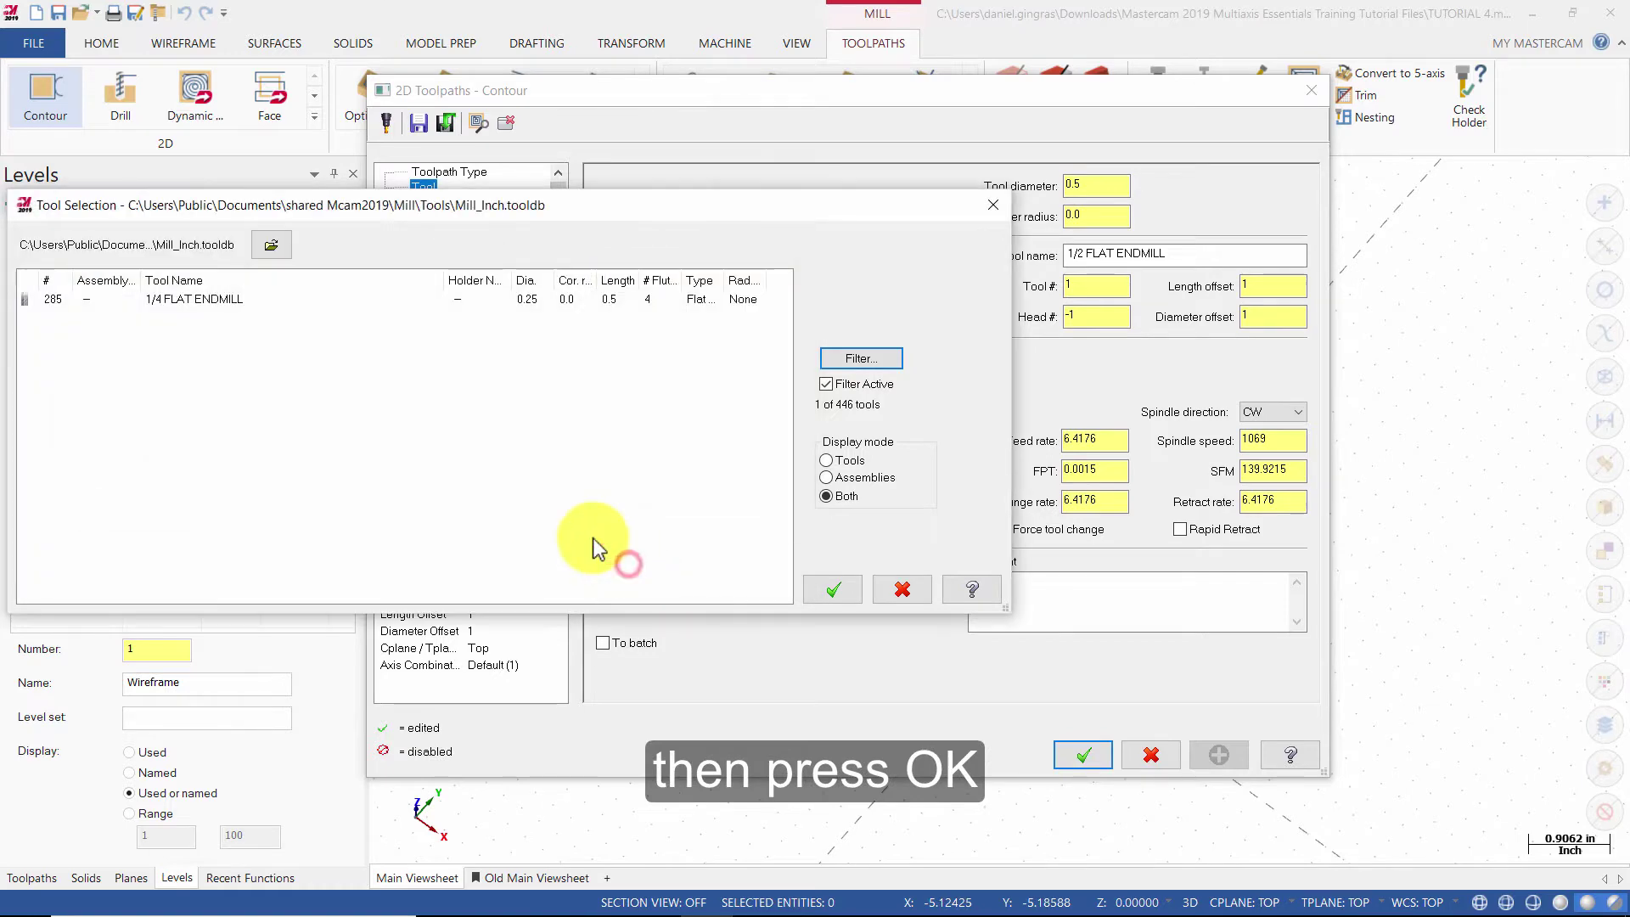
- Assign the 1/4 FLAT ENDMILL as the contour tool and begin the operation comment
click(165, 300)
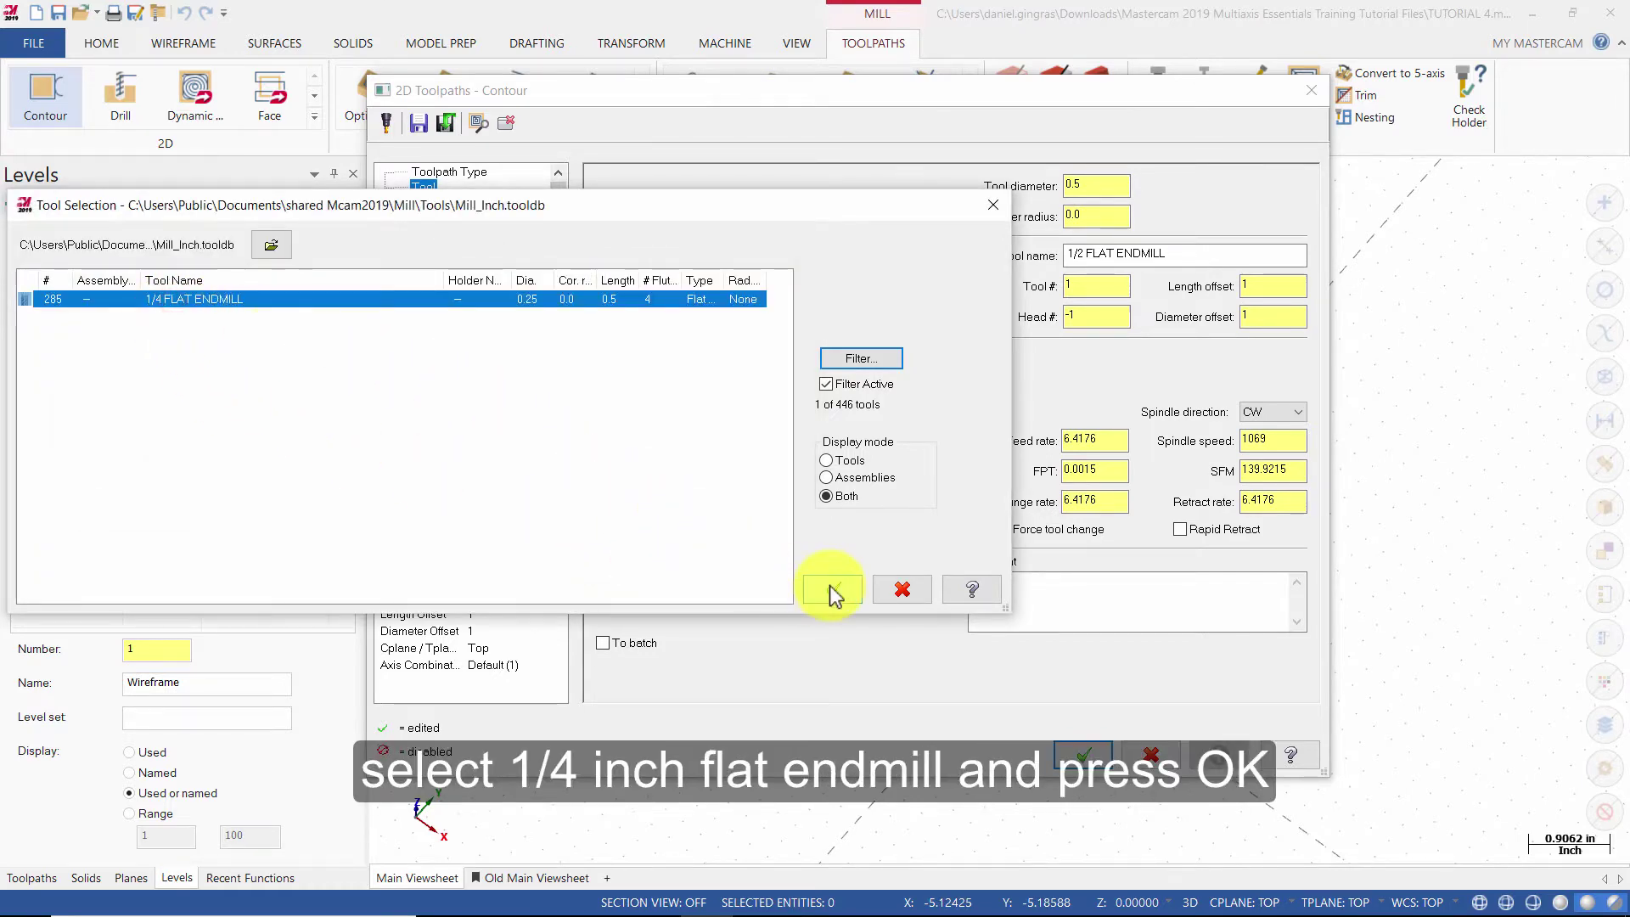
click(832, 587)
click(1019, 597)
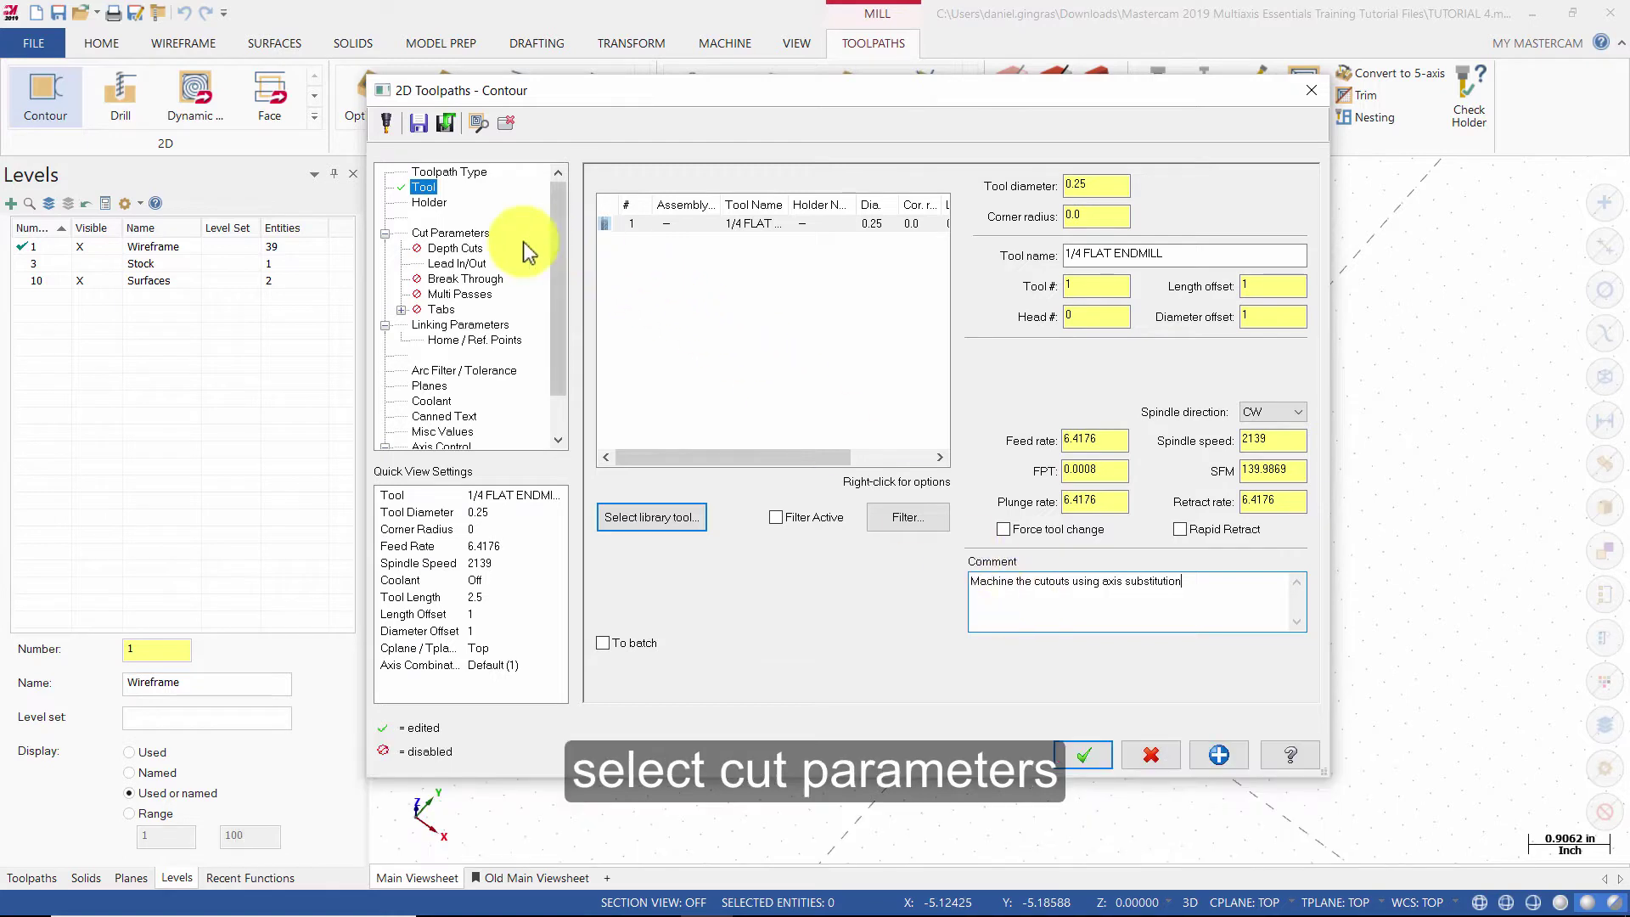
- Set the entry lead line length and arc radius to 60% of the tool diameter
click(474, 234)
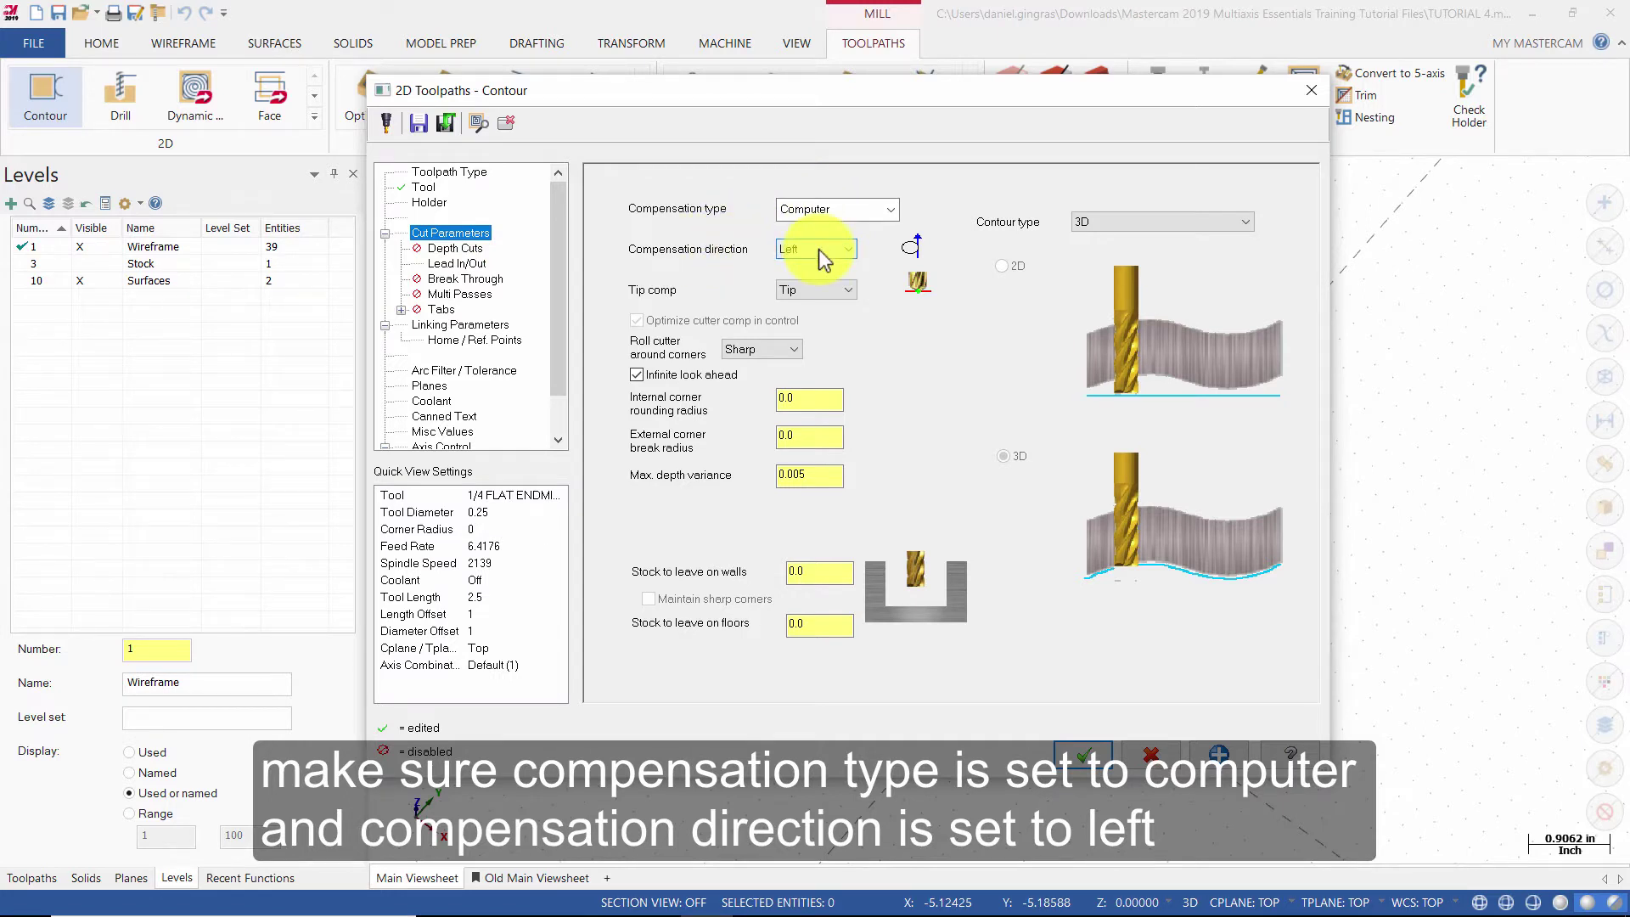
click(458, 263)
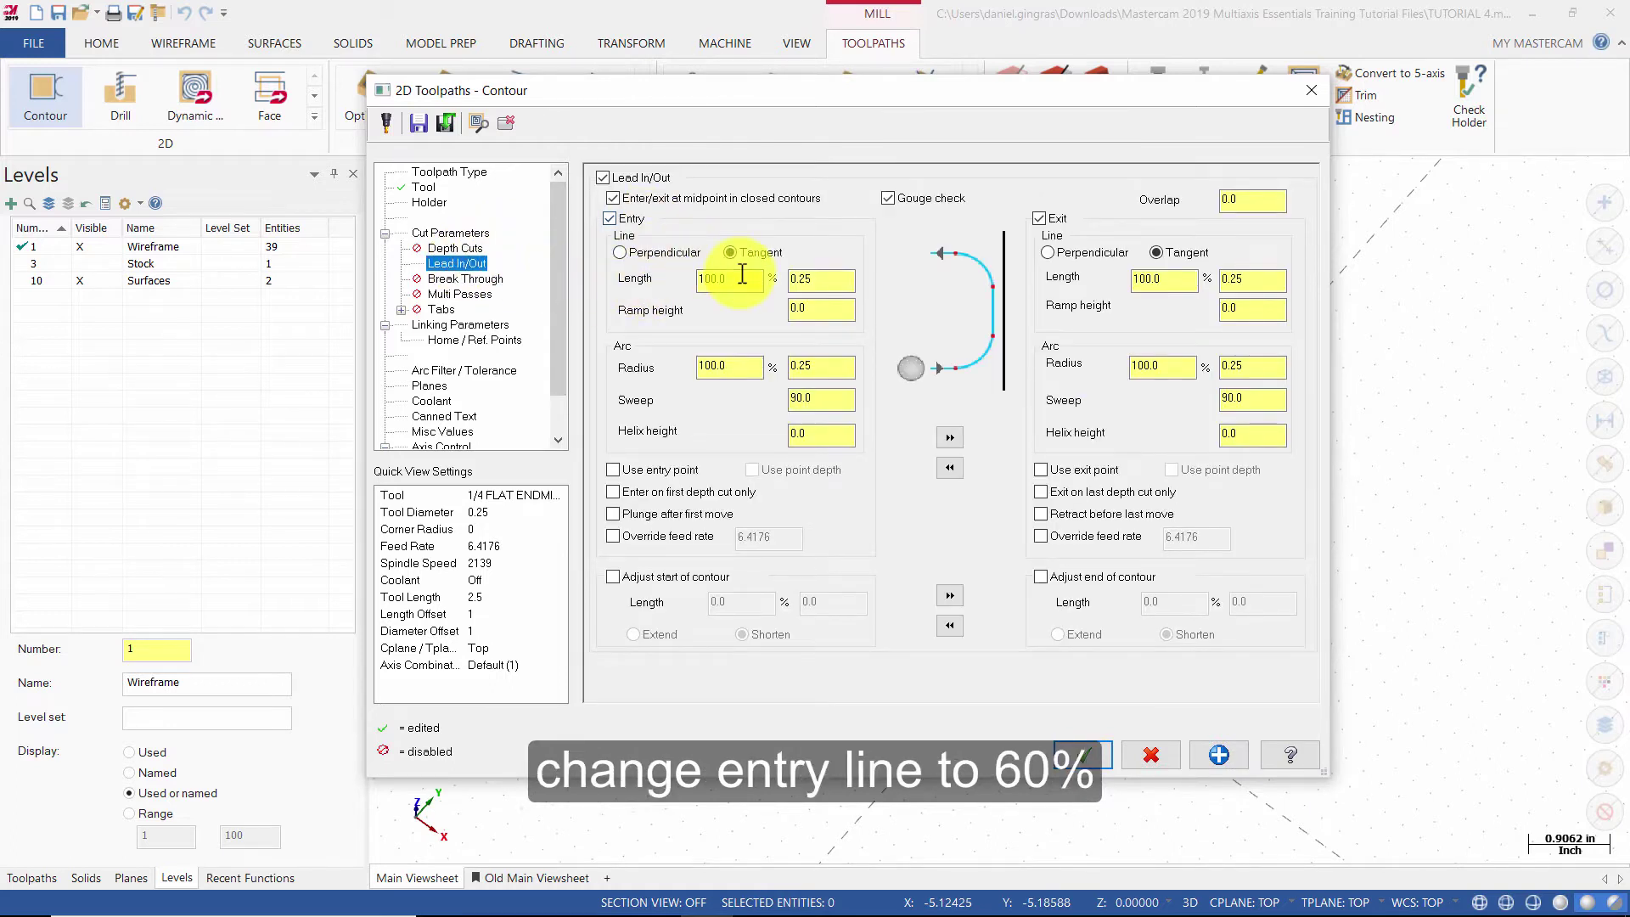
drag(740, 278, 679, 278)
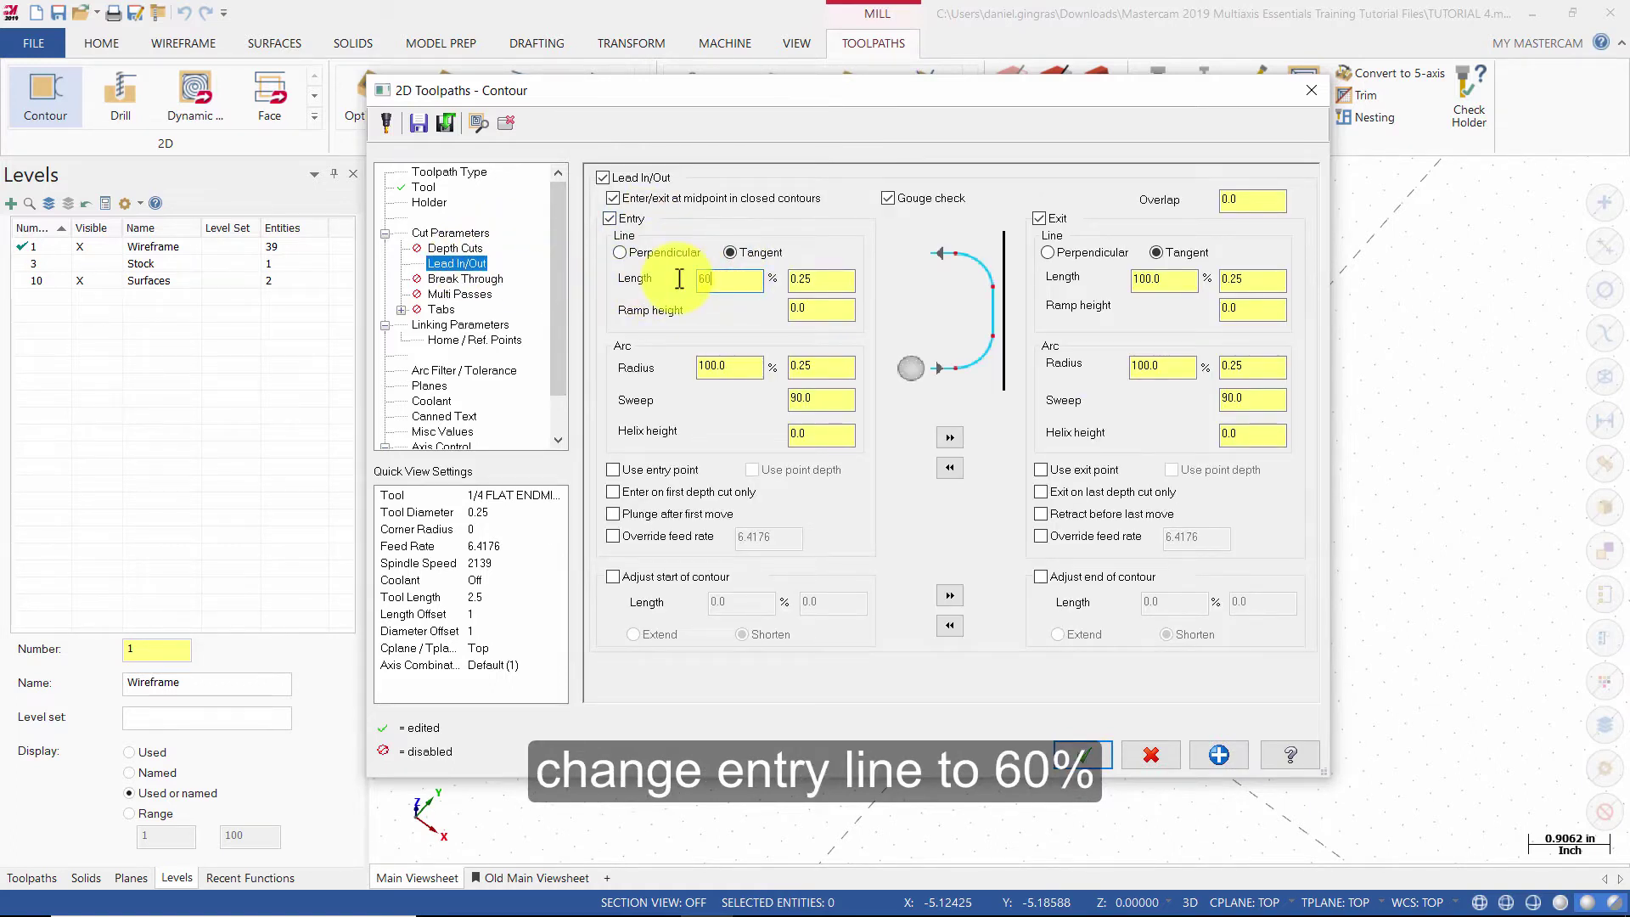
text(60)
click(742, 376)
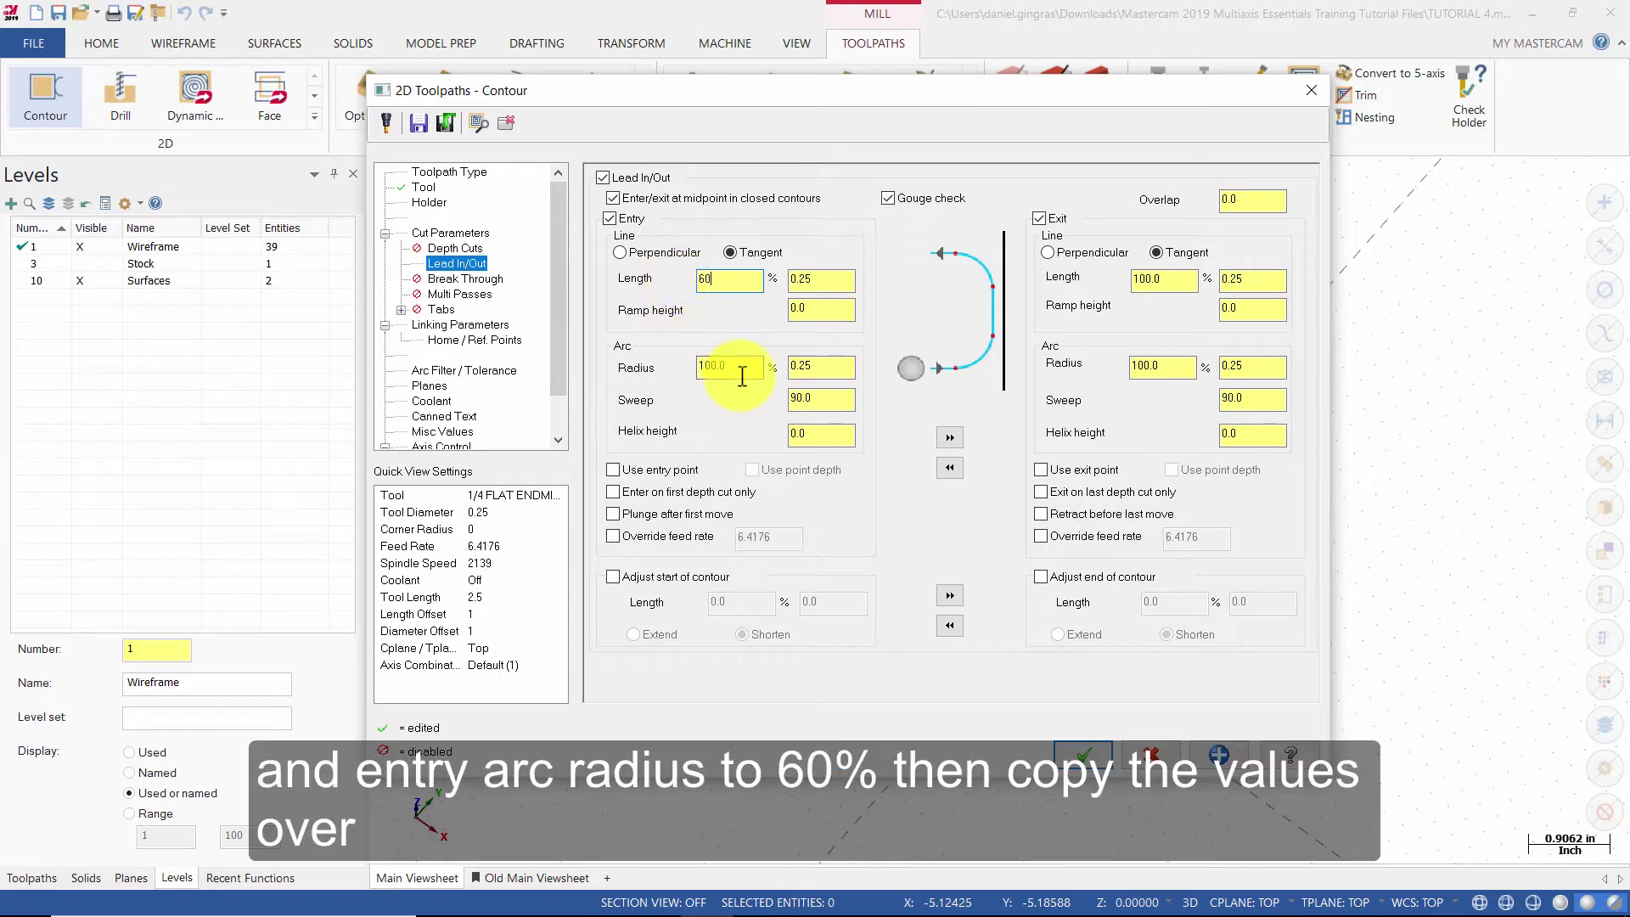
drag(730, 363, 607, 372)
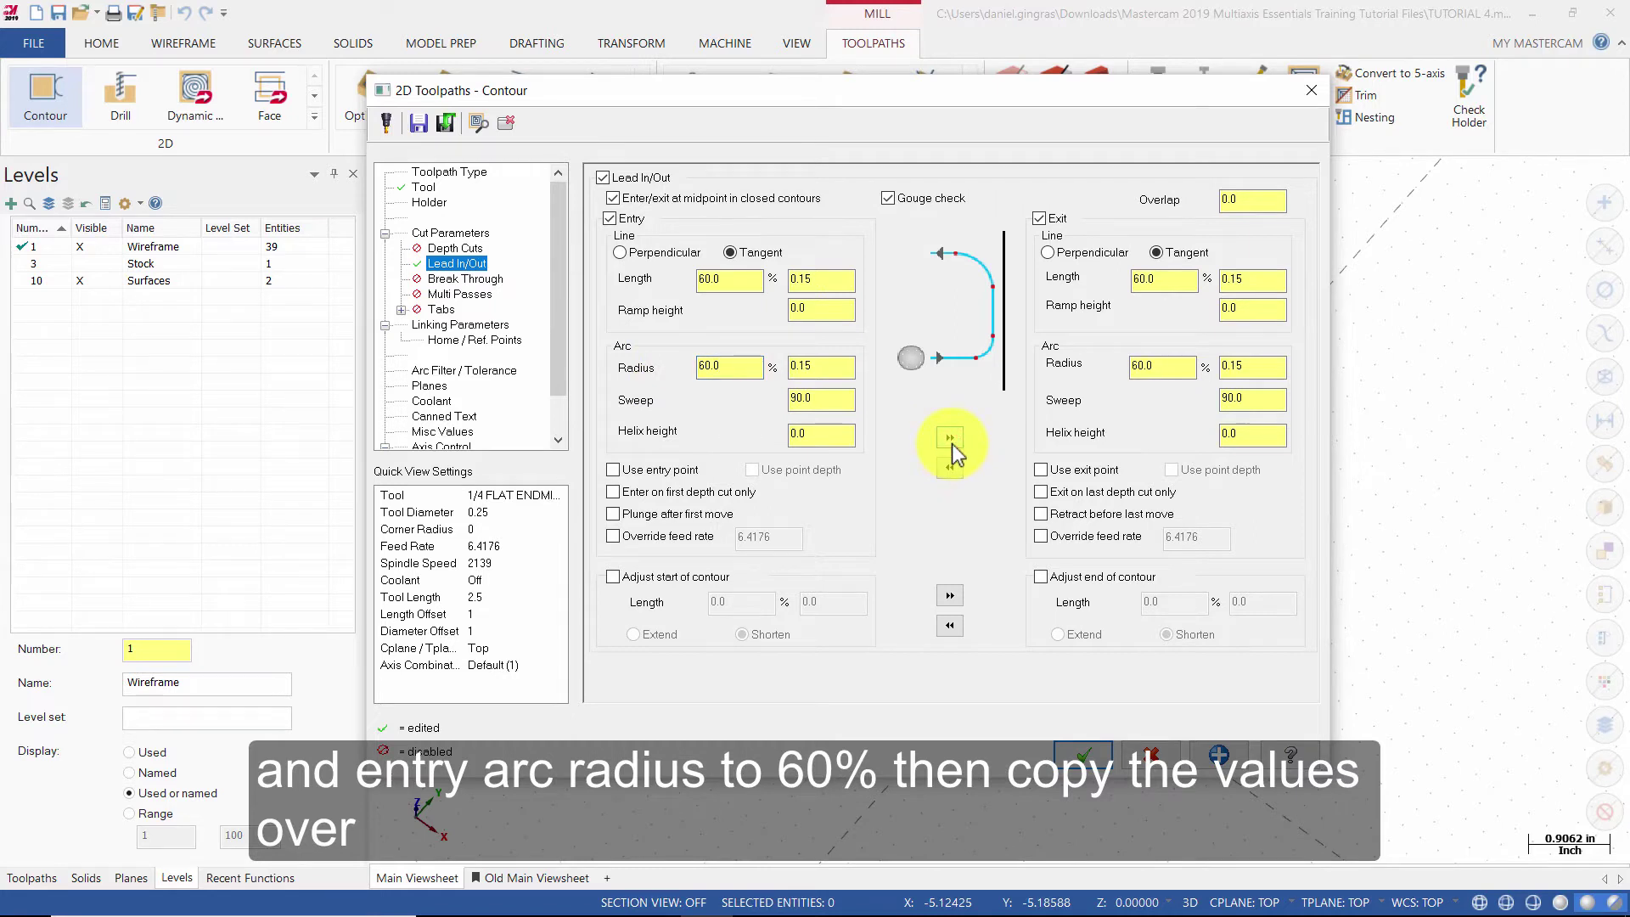
- Enable clearance height, keep feed plane incremental, and set top of stock 0.0 and depth -0.15
click(472, 327)
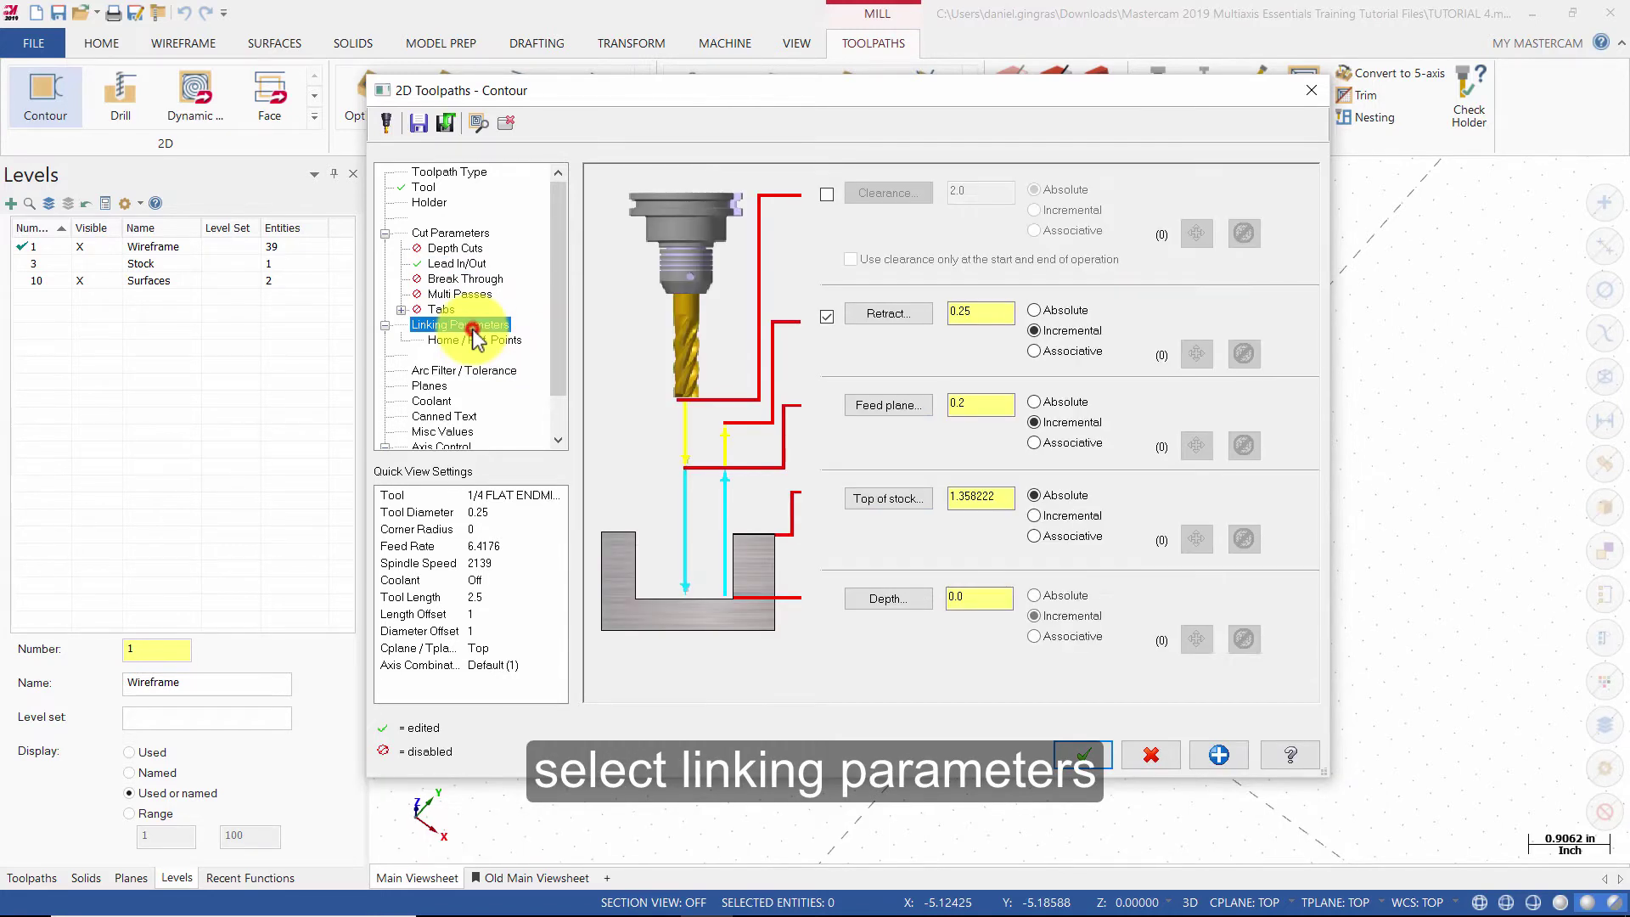
click(826, 194)
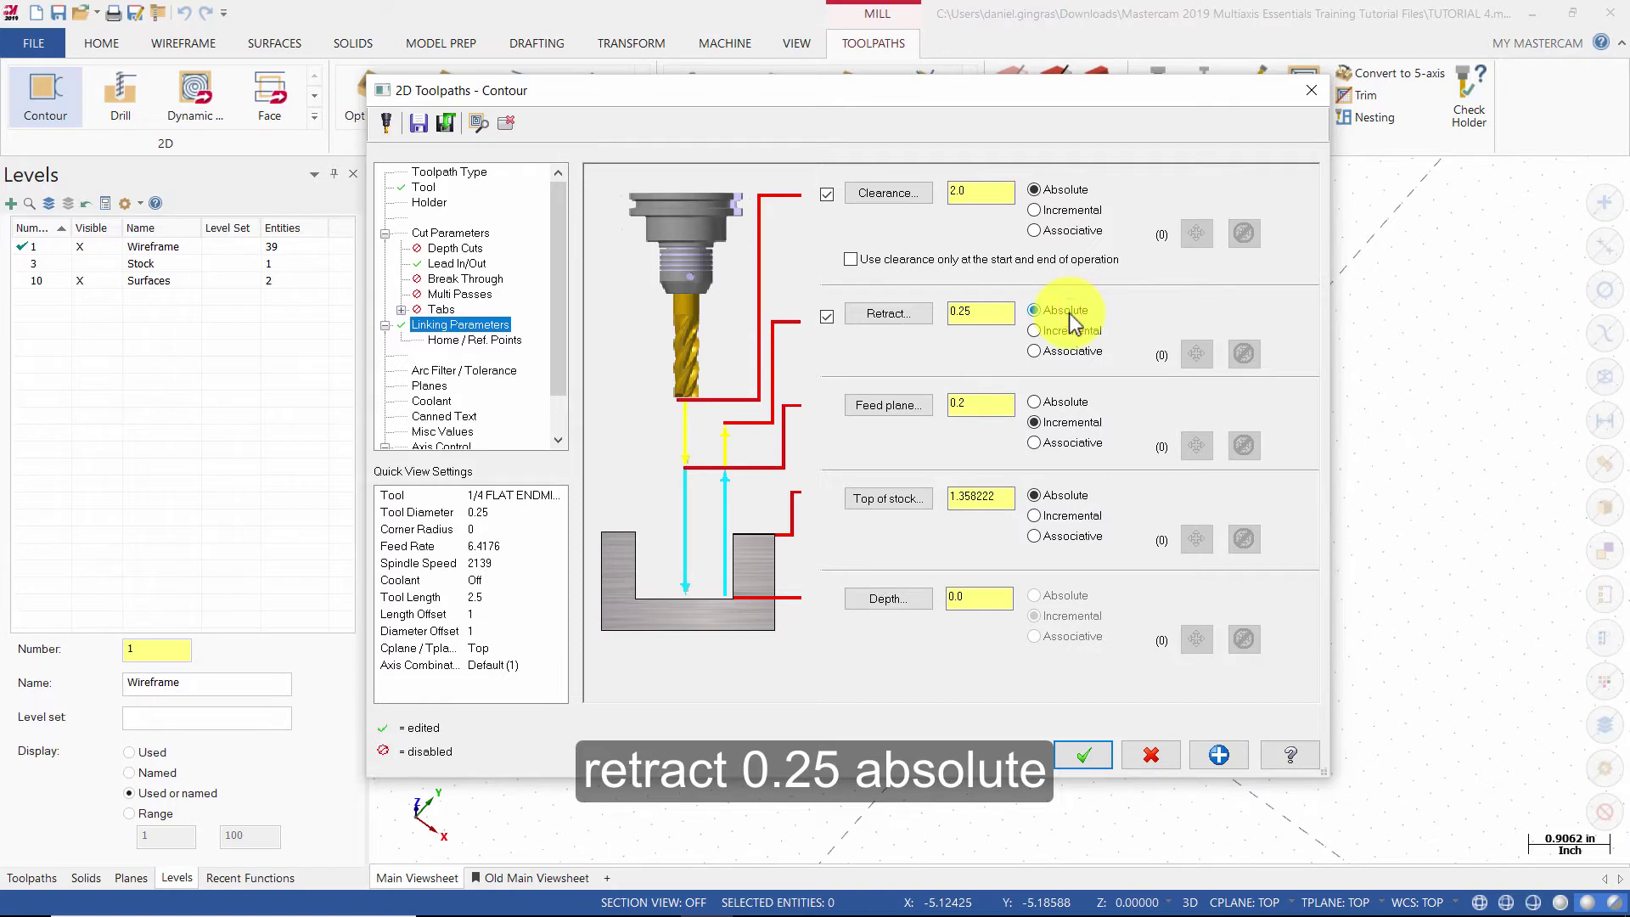
click(1062, 424)
double_click(1010, 490)
text(0)
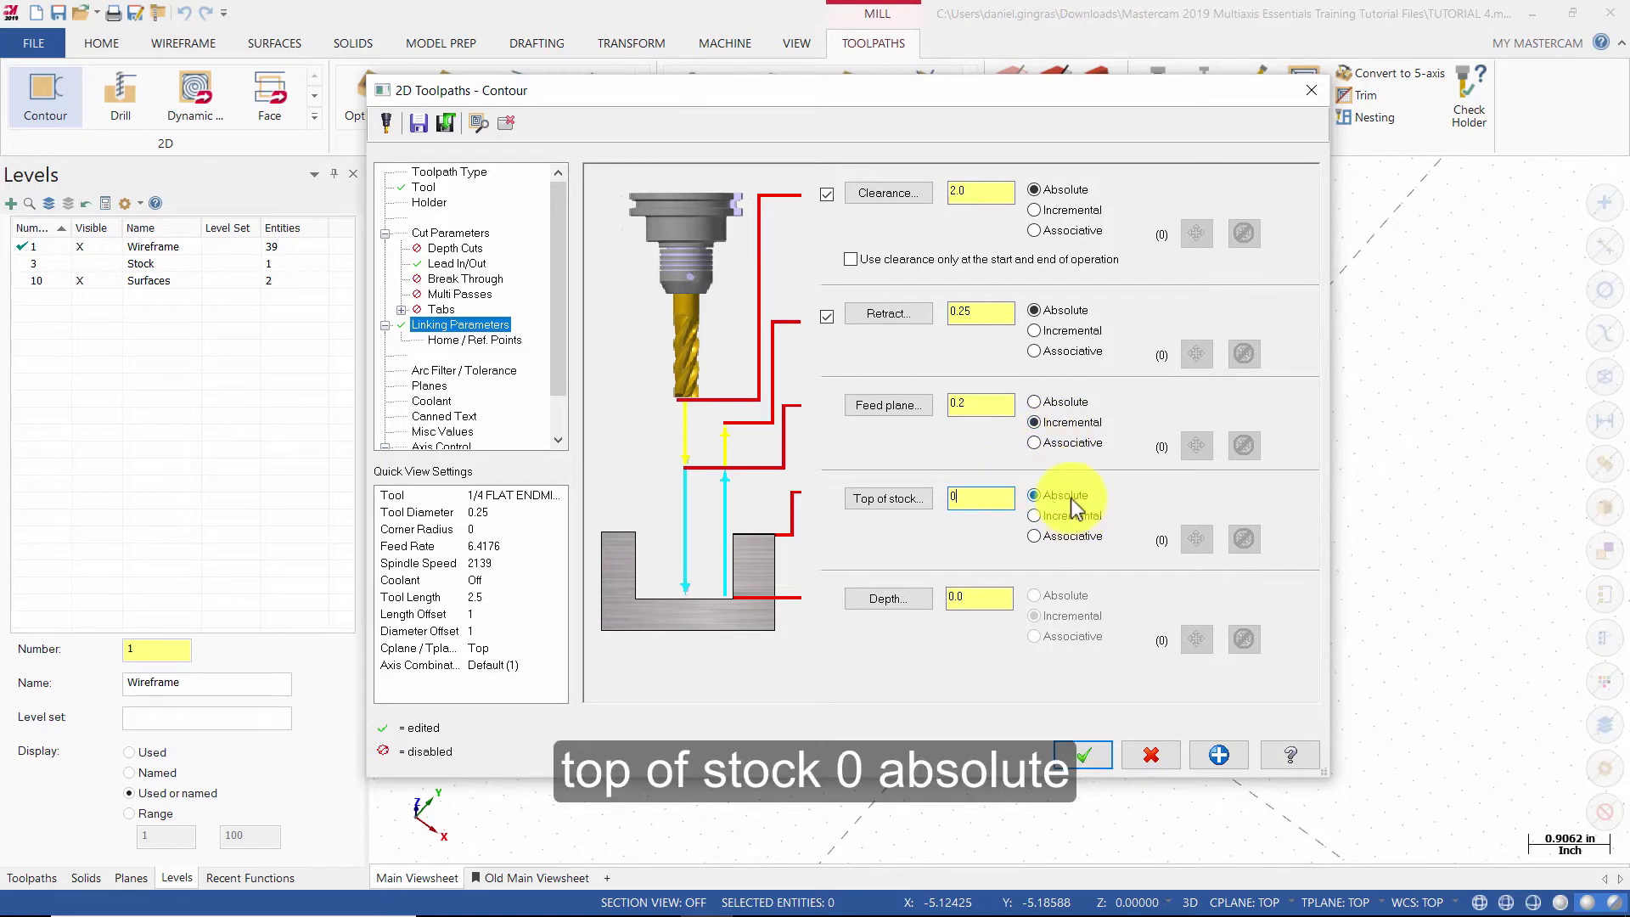
double_click(989, 601)
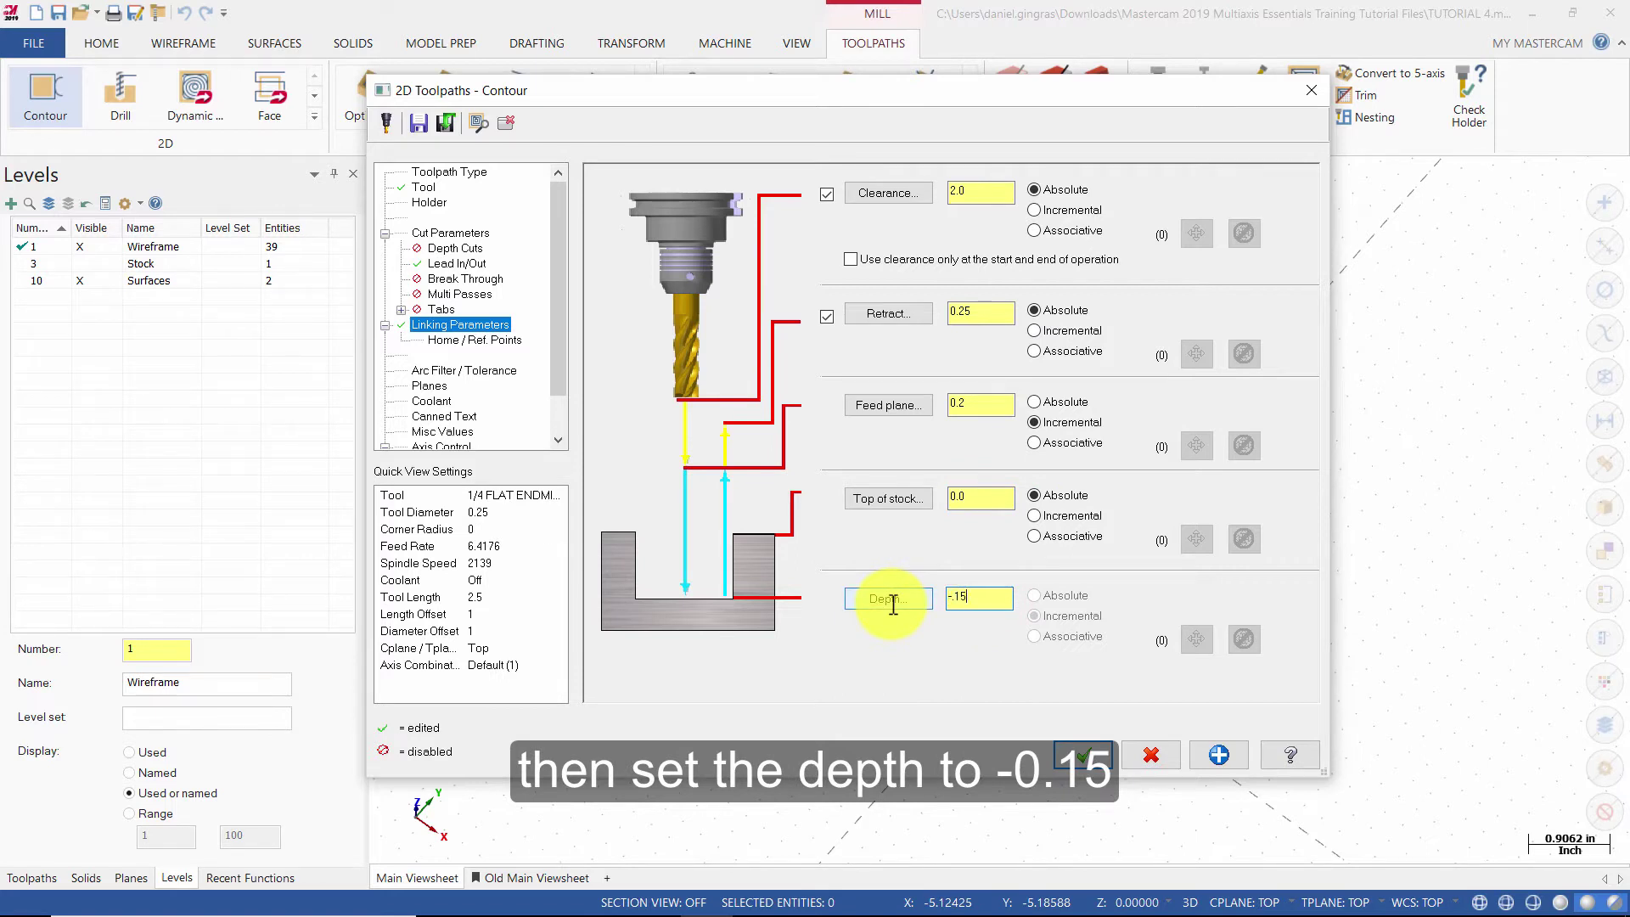
scroll(441, 383, down, 1)
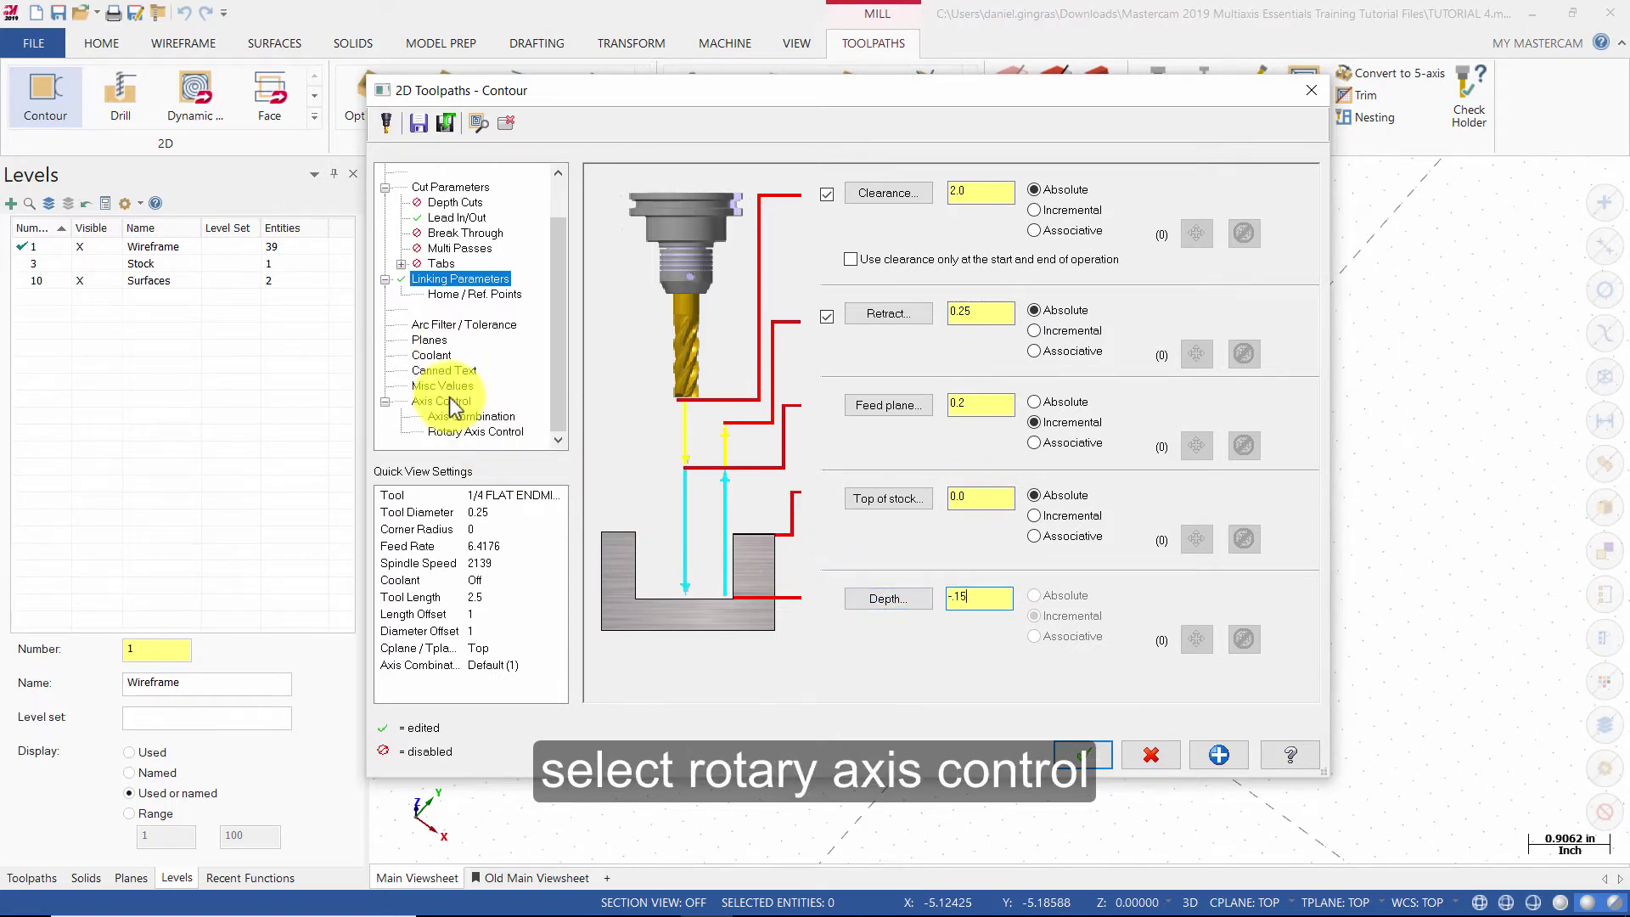
- Set Y-axis substitution with a 2.7165 rotary diameter and enable unroll
click(456, 434)
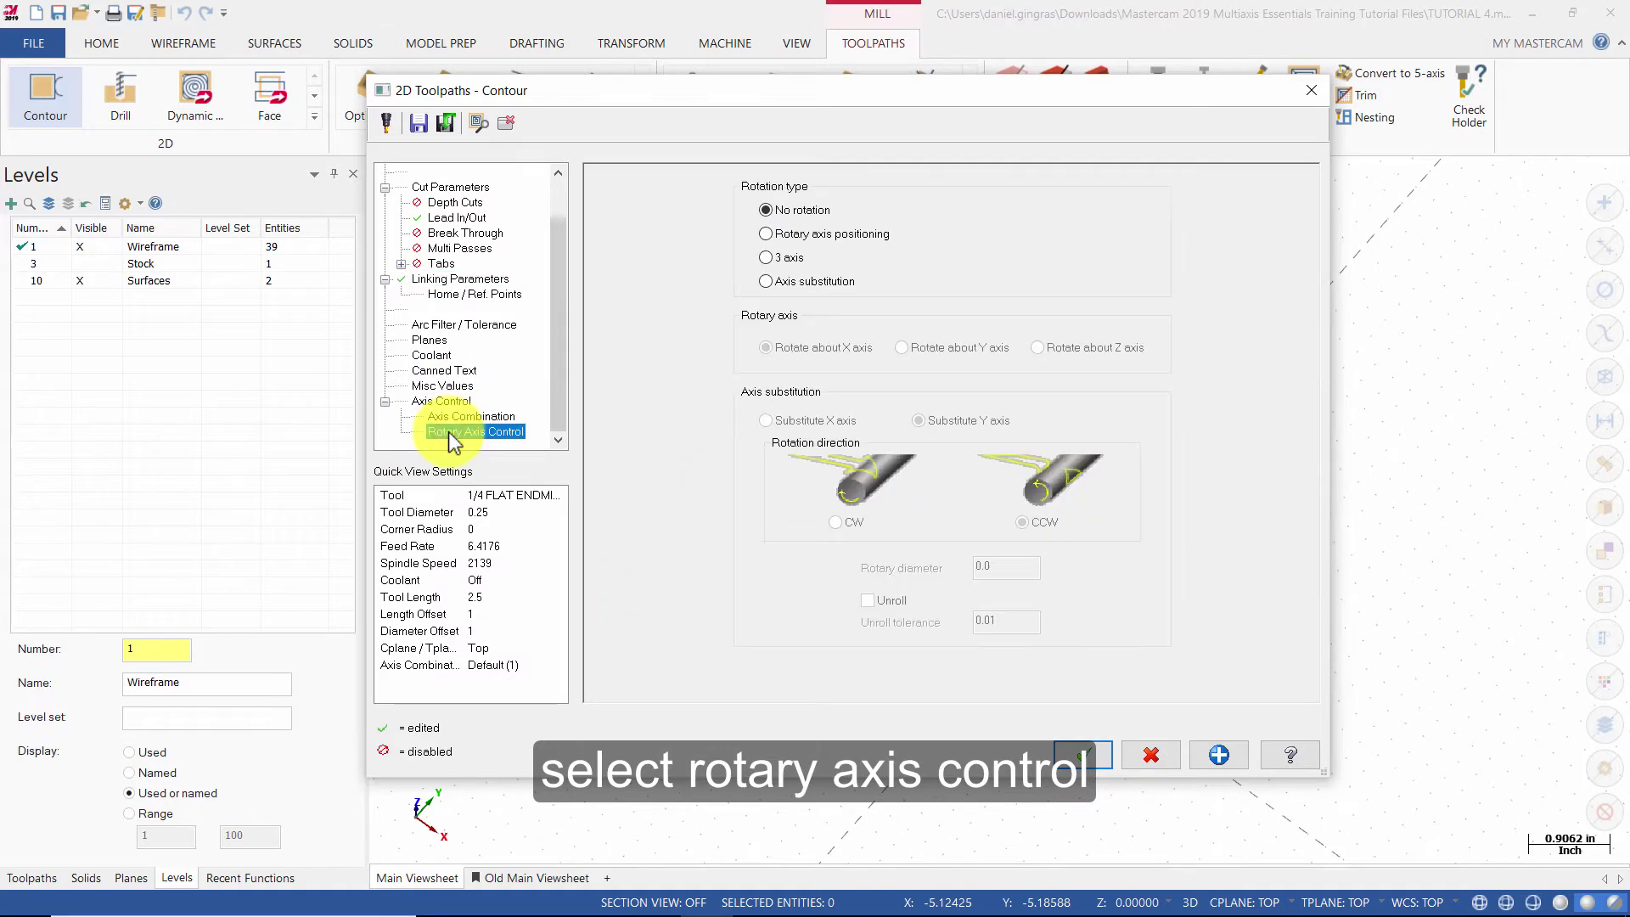
click(790, 283)
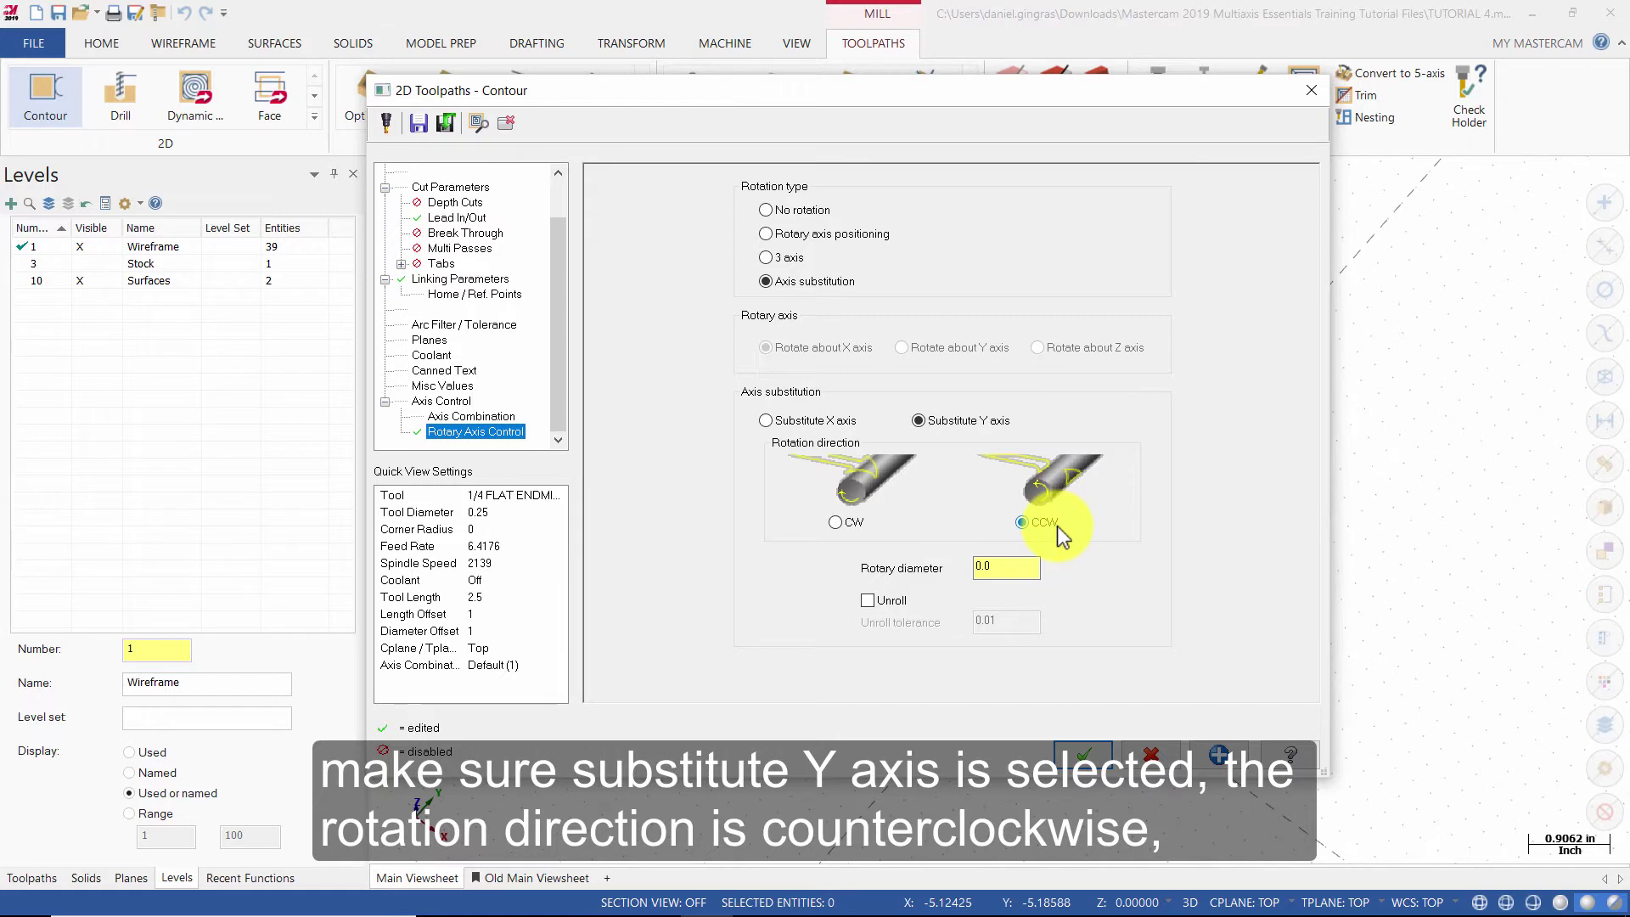
double_click(1006, 567)
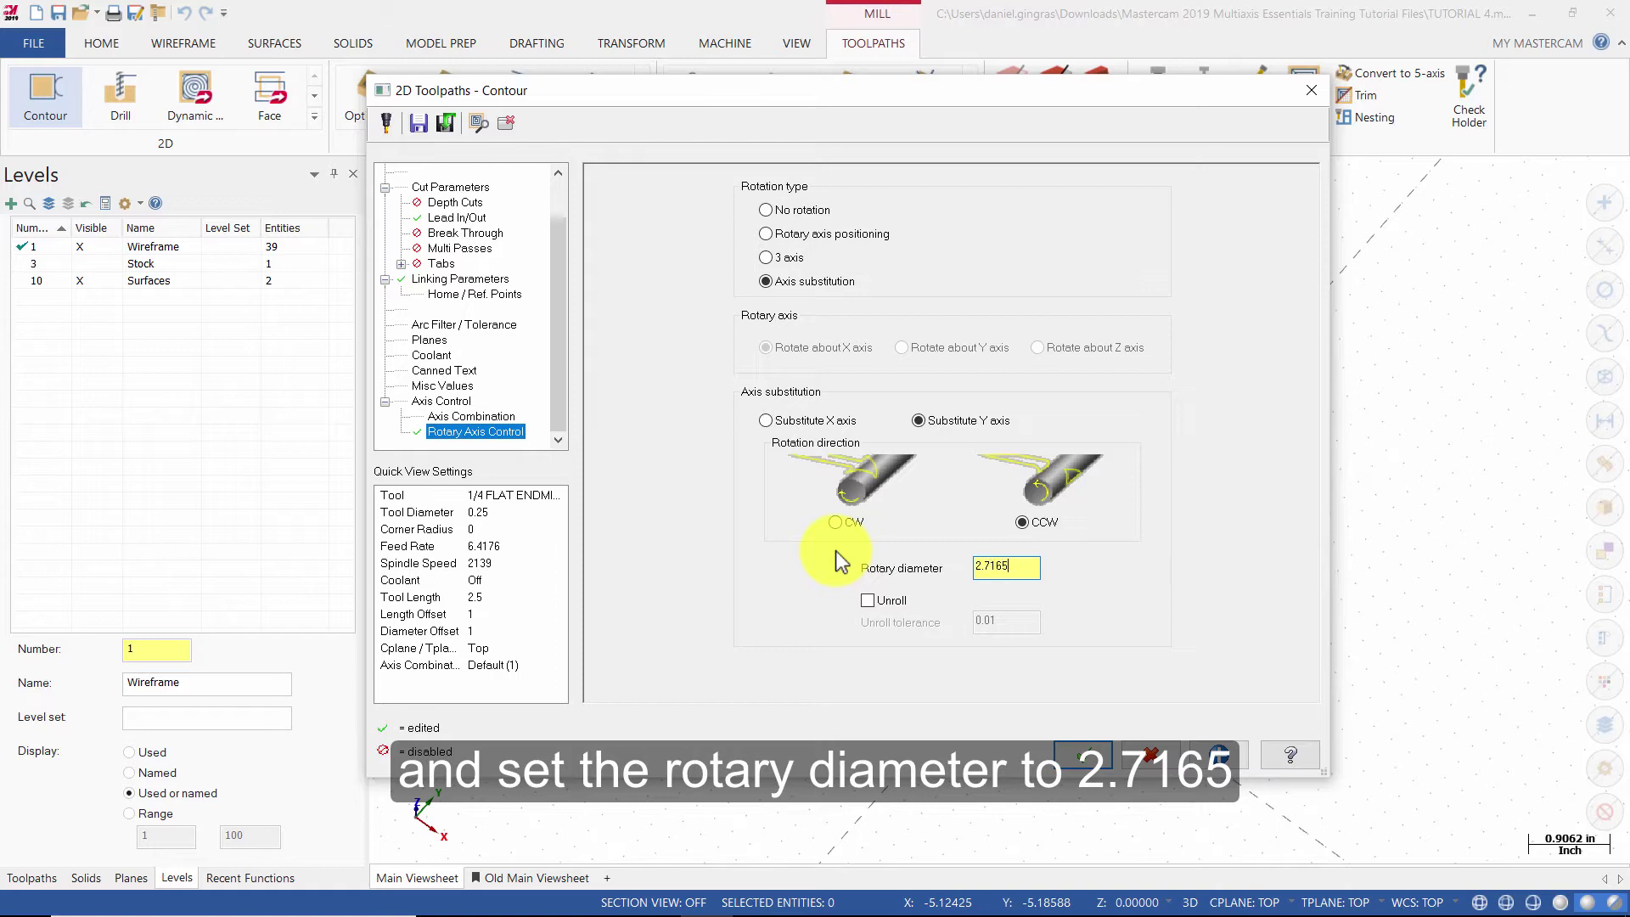
click(889, 601)
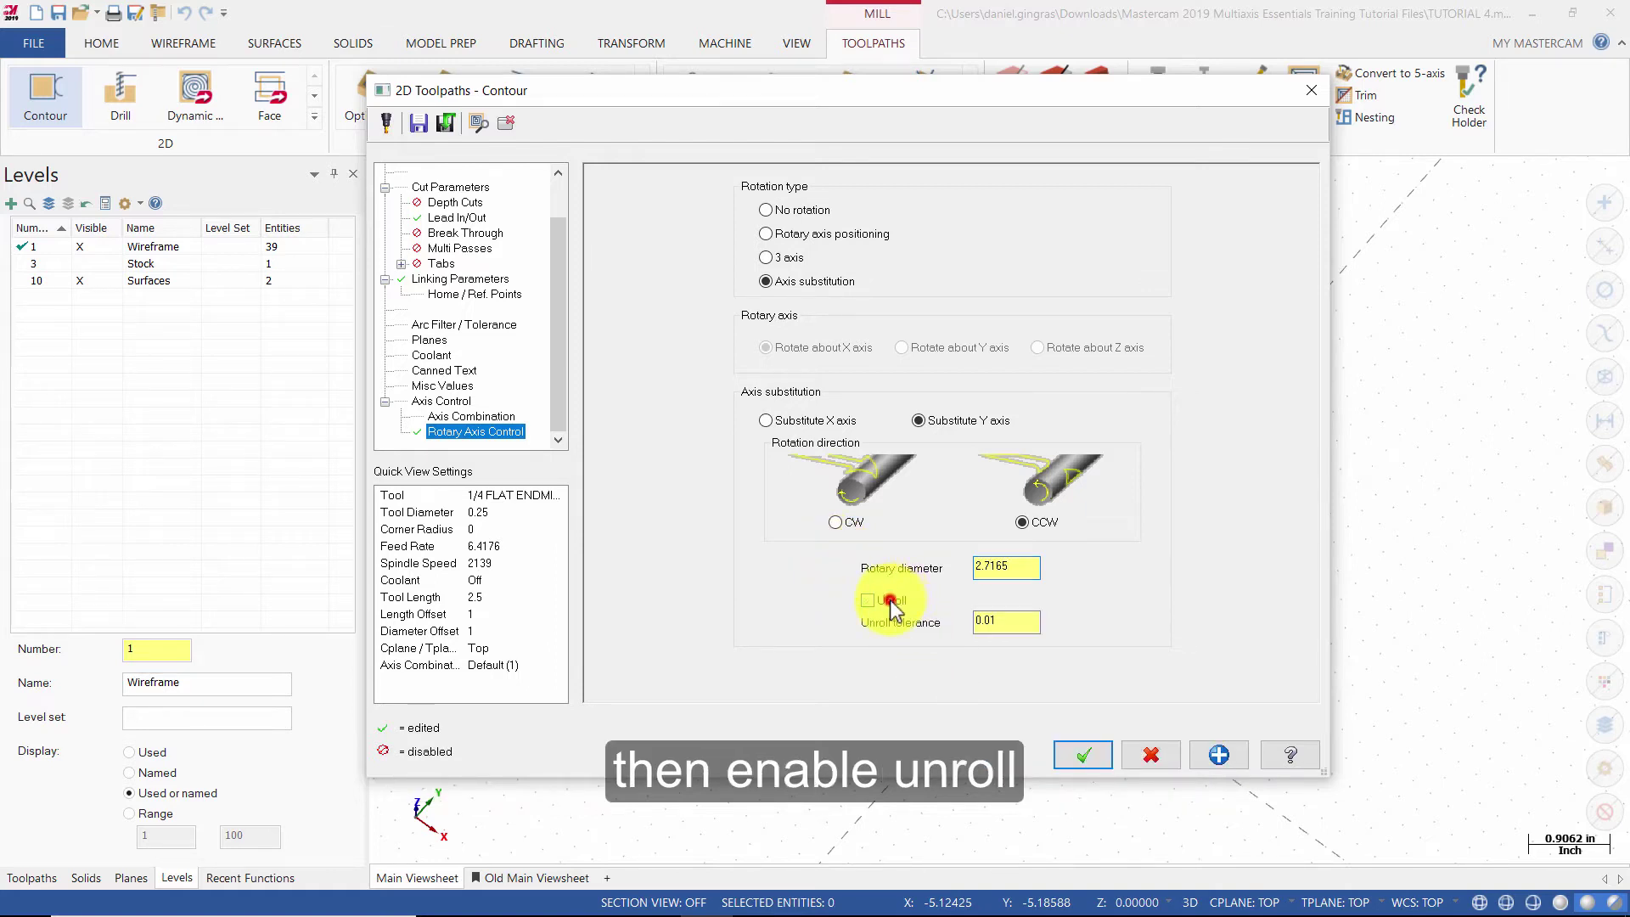
- Generate the contour toolpath, view it from the side, and show the operations list
click(1077, 755)
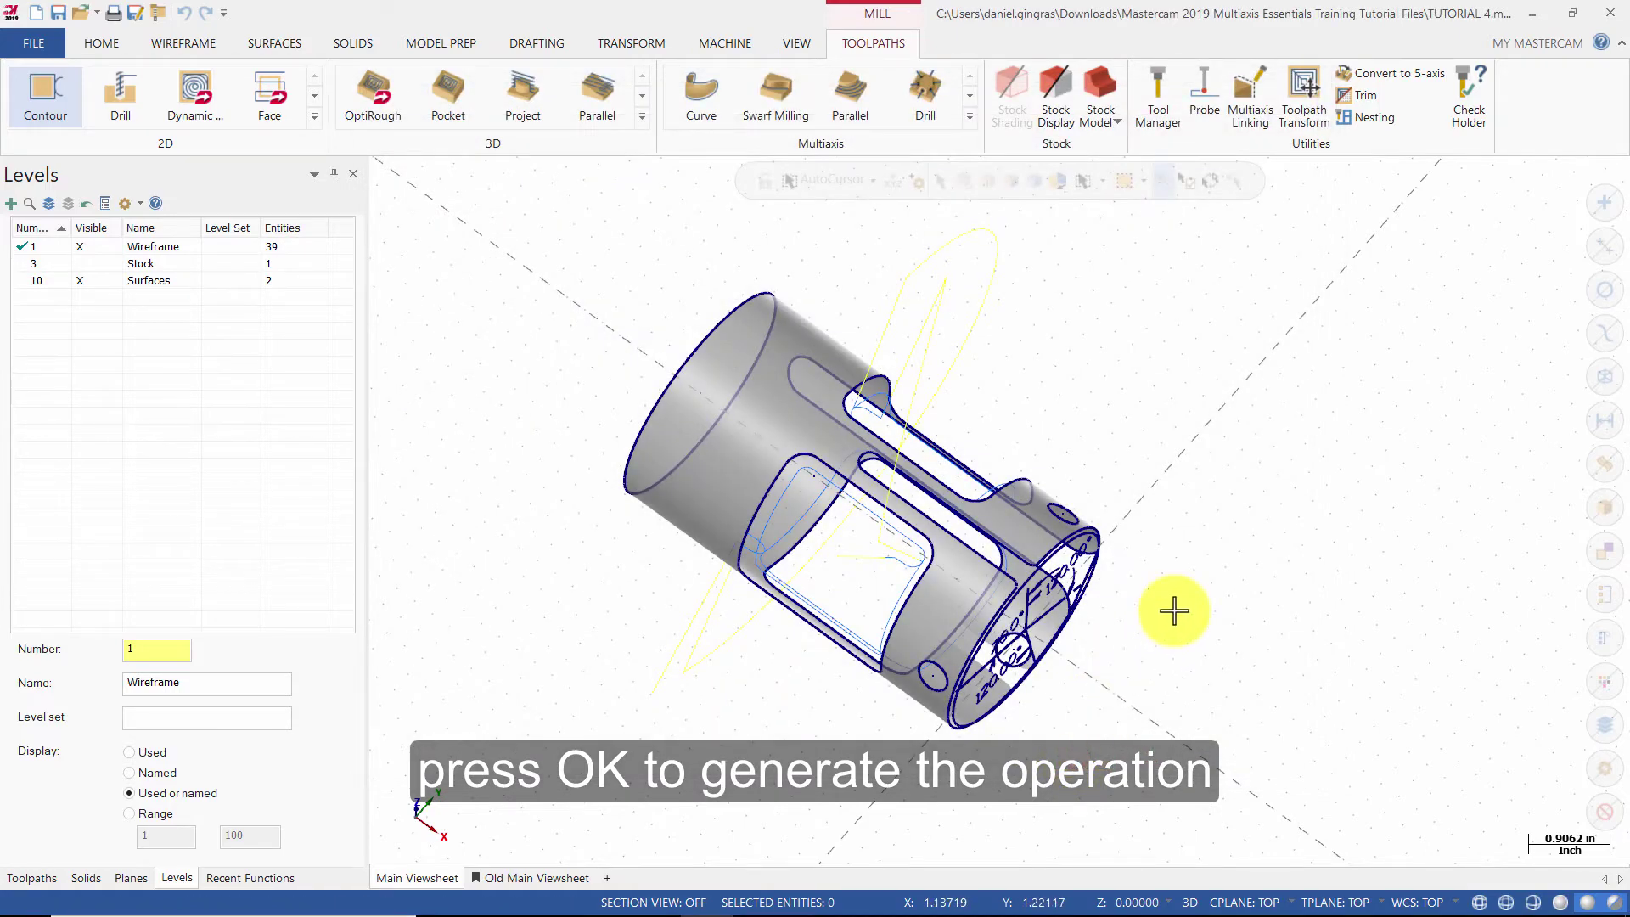
middle_drag(1174, 611, 1055, 695)
middle_drag(923, 590, 888, 655)
middle_drag(906, 477, 586, 367)
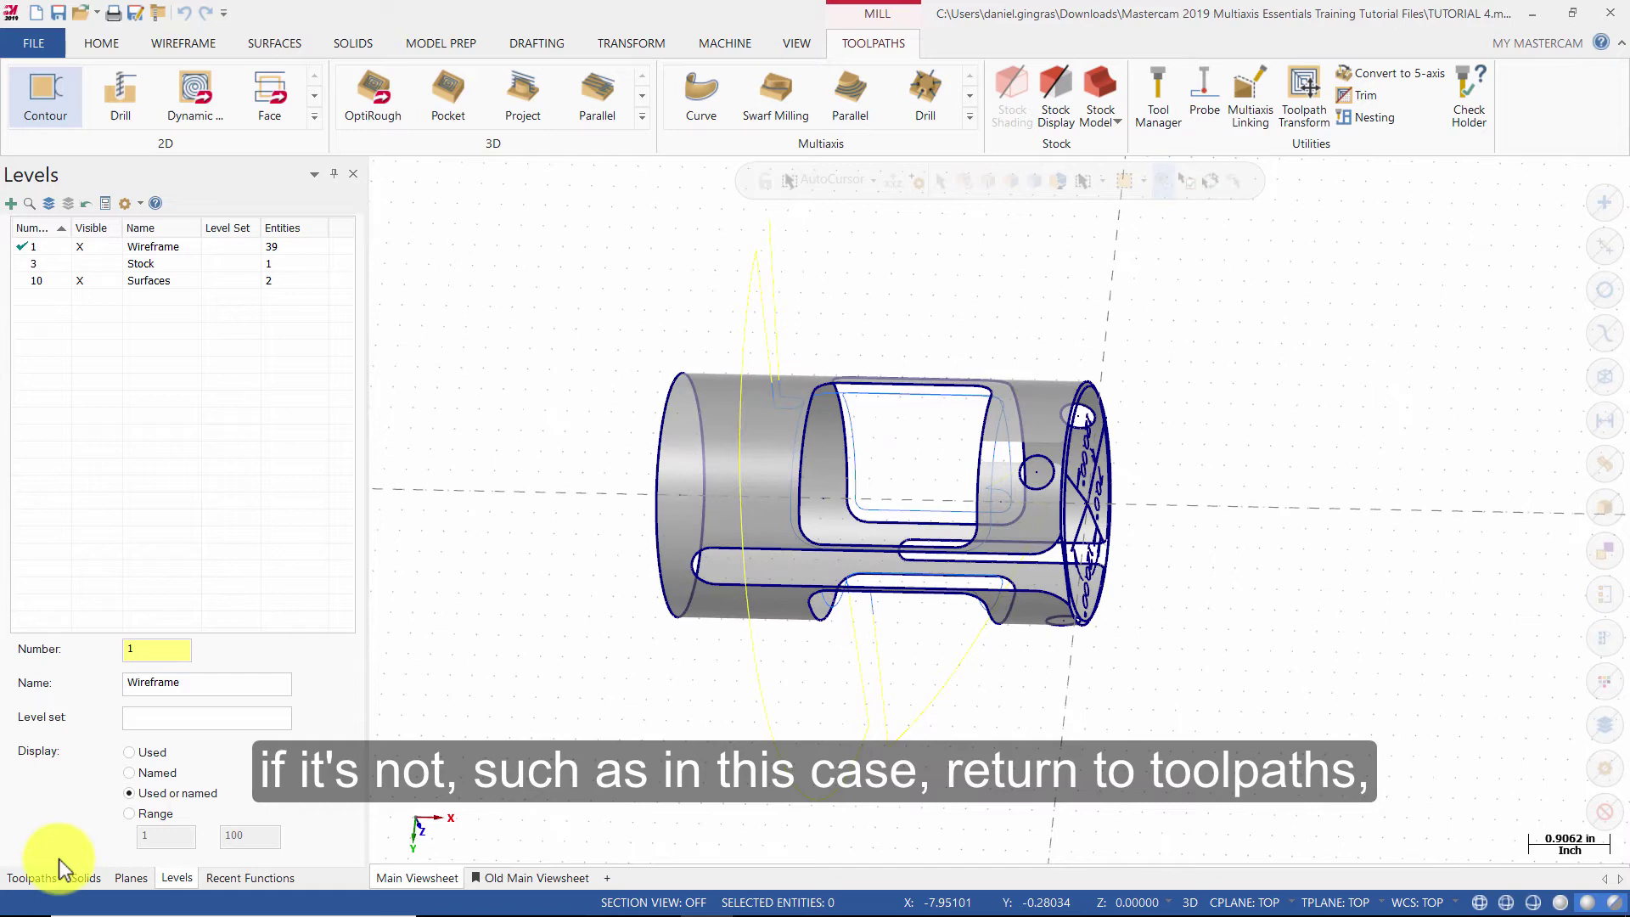
click(32, 878)
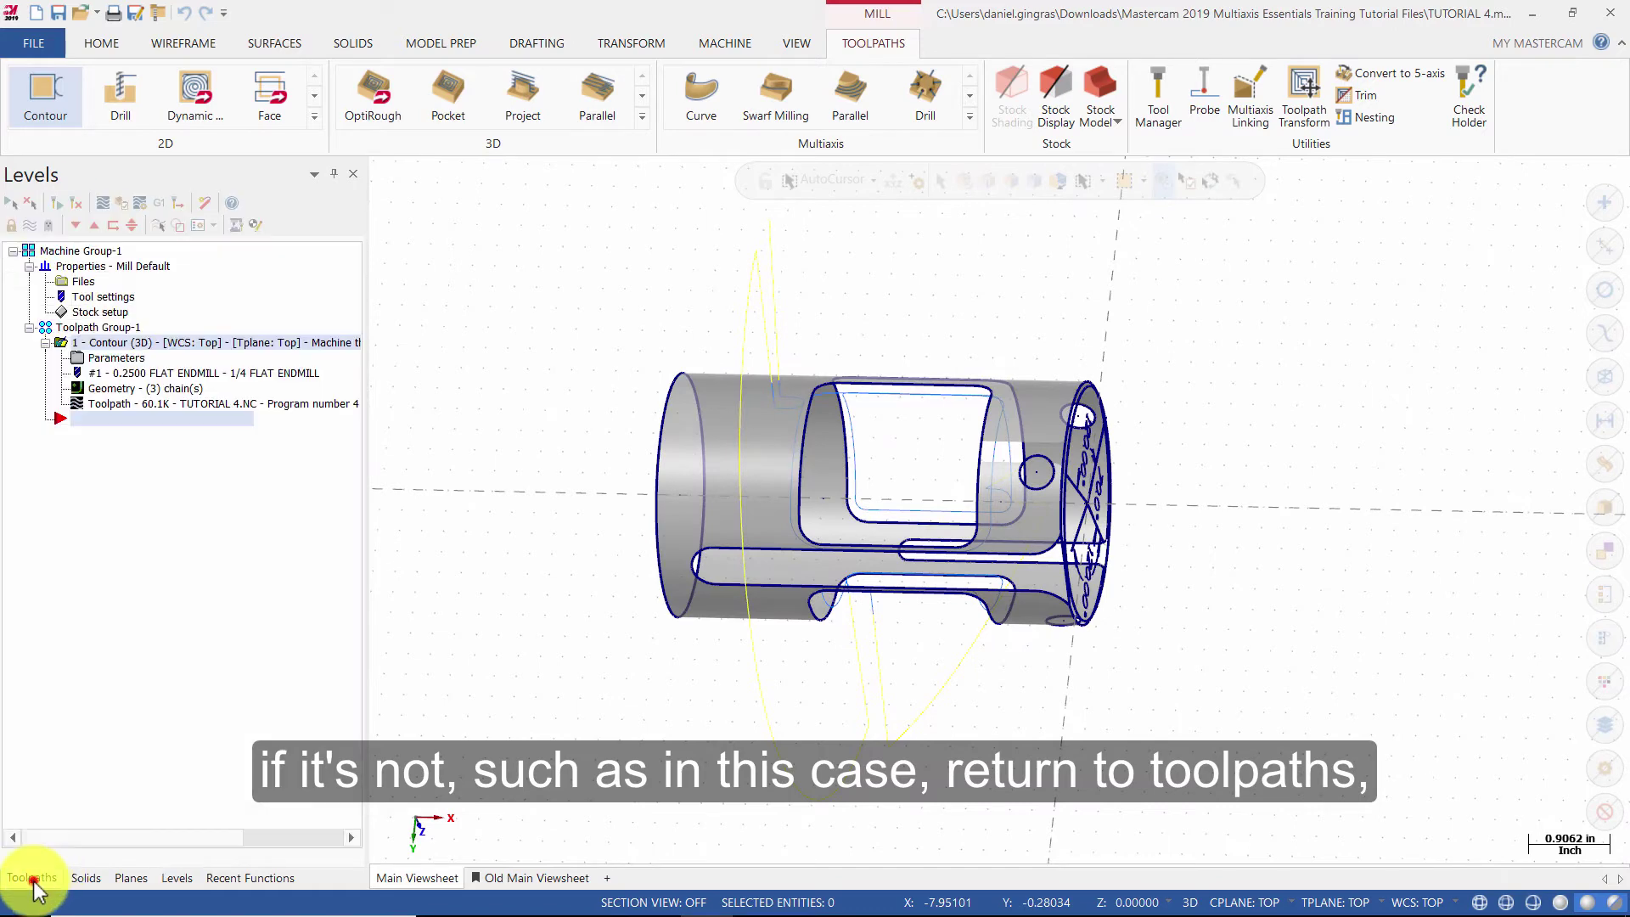
- Reverse Chain 3 in operation 1's Chain Manager and accept the change
click(136, 393)
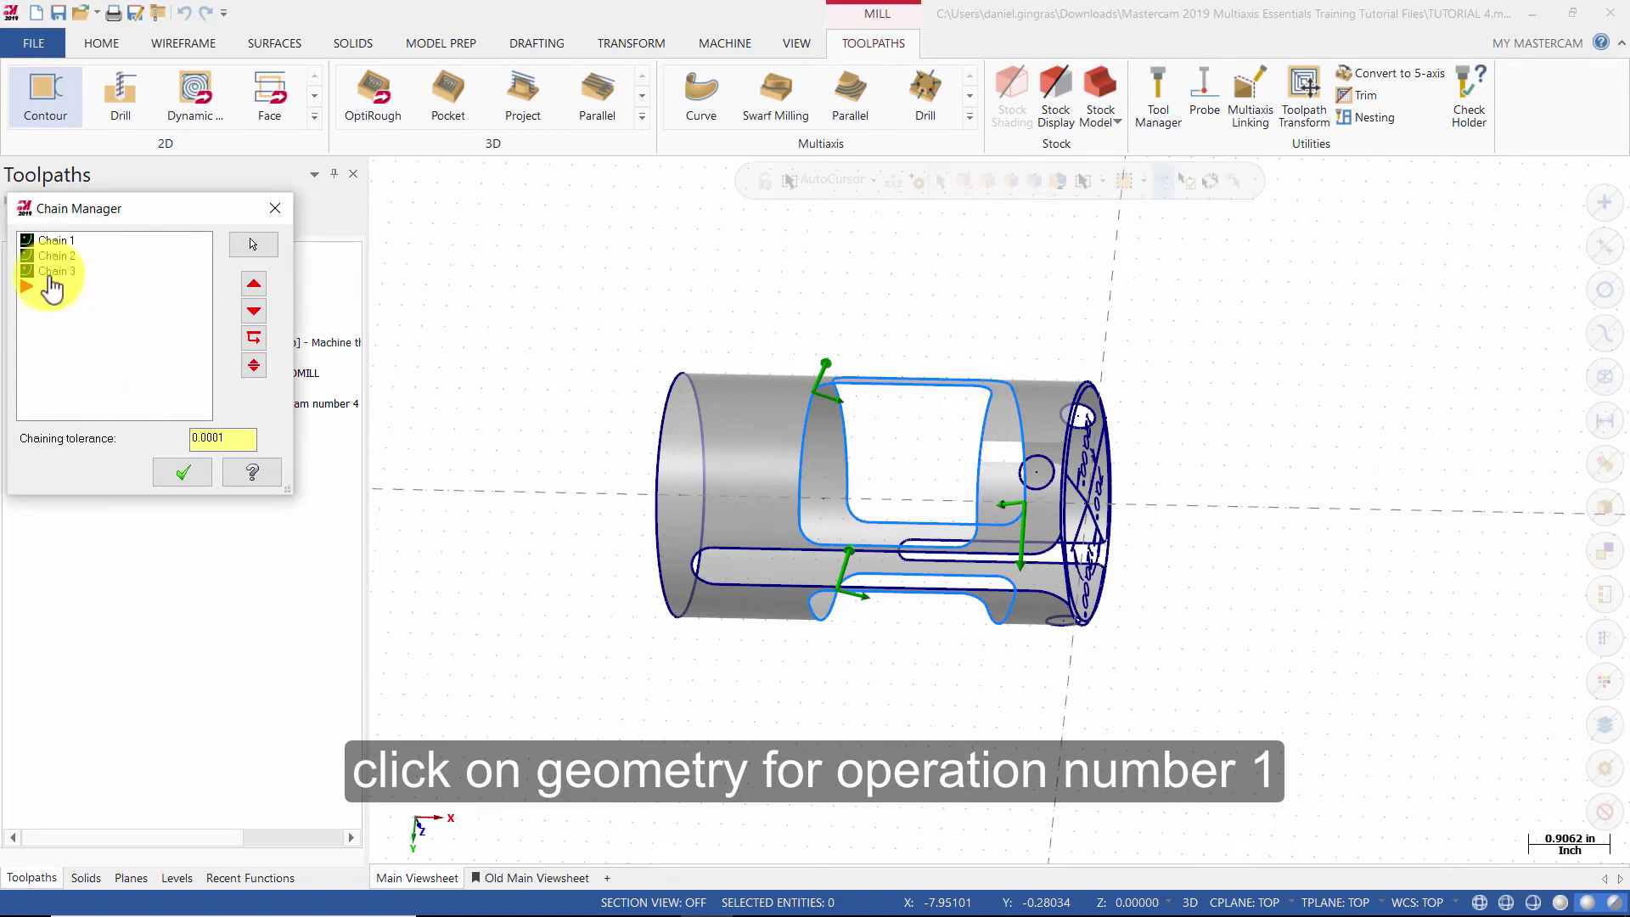
click(67, 272)
middle_drag(662, 435, 808, 429)
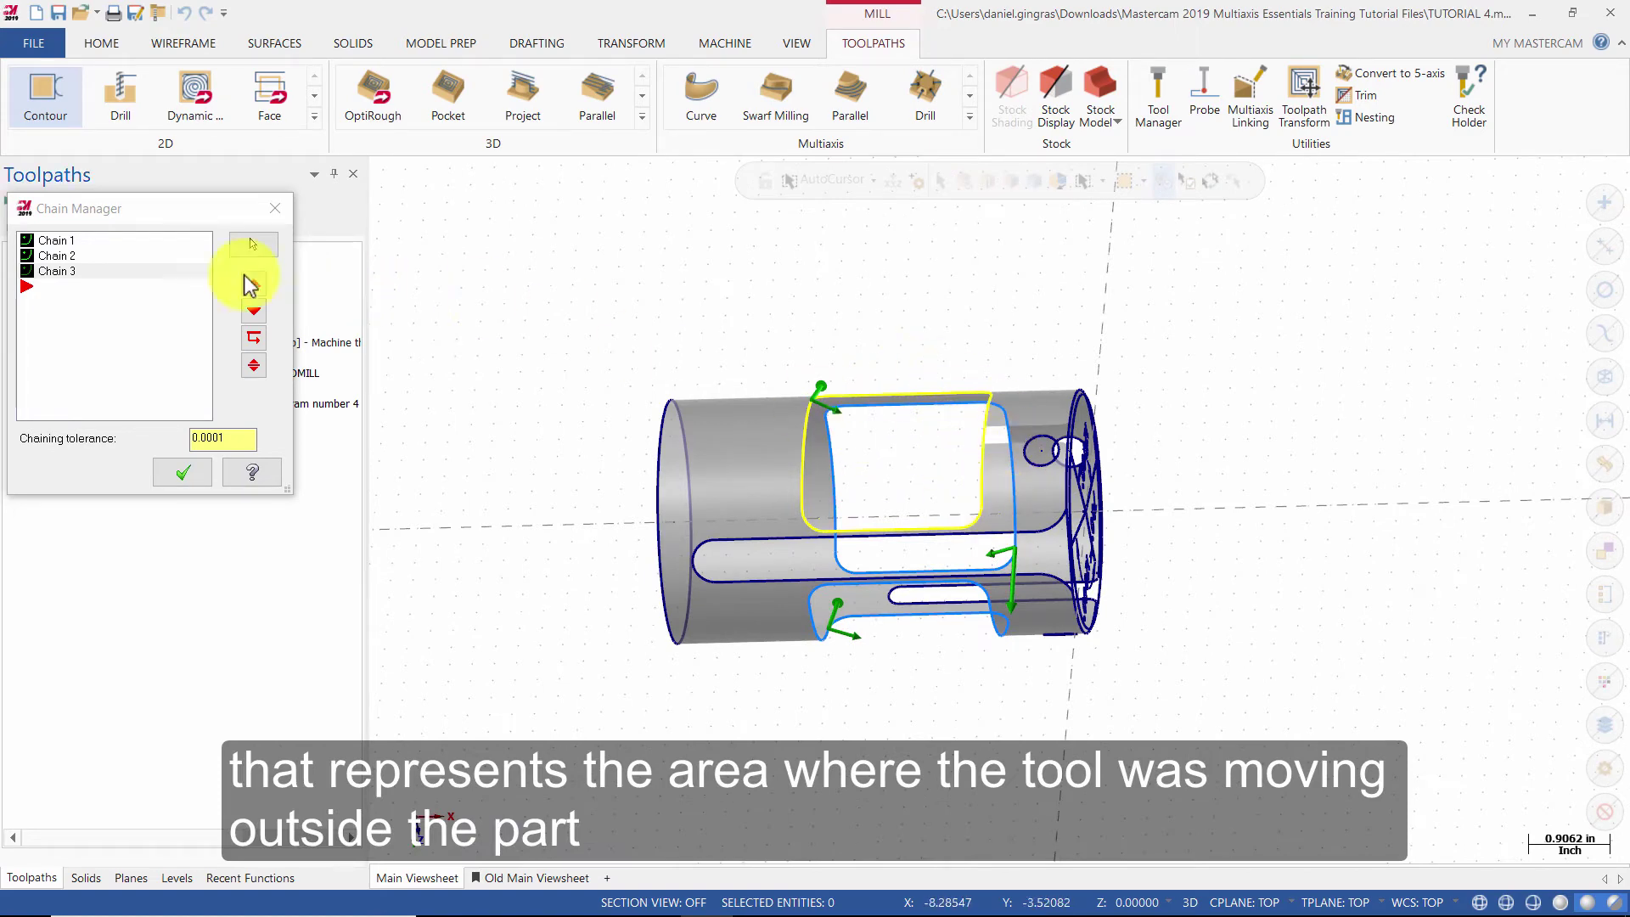
right_click(56, 272)
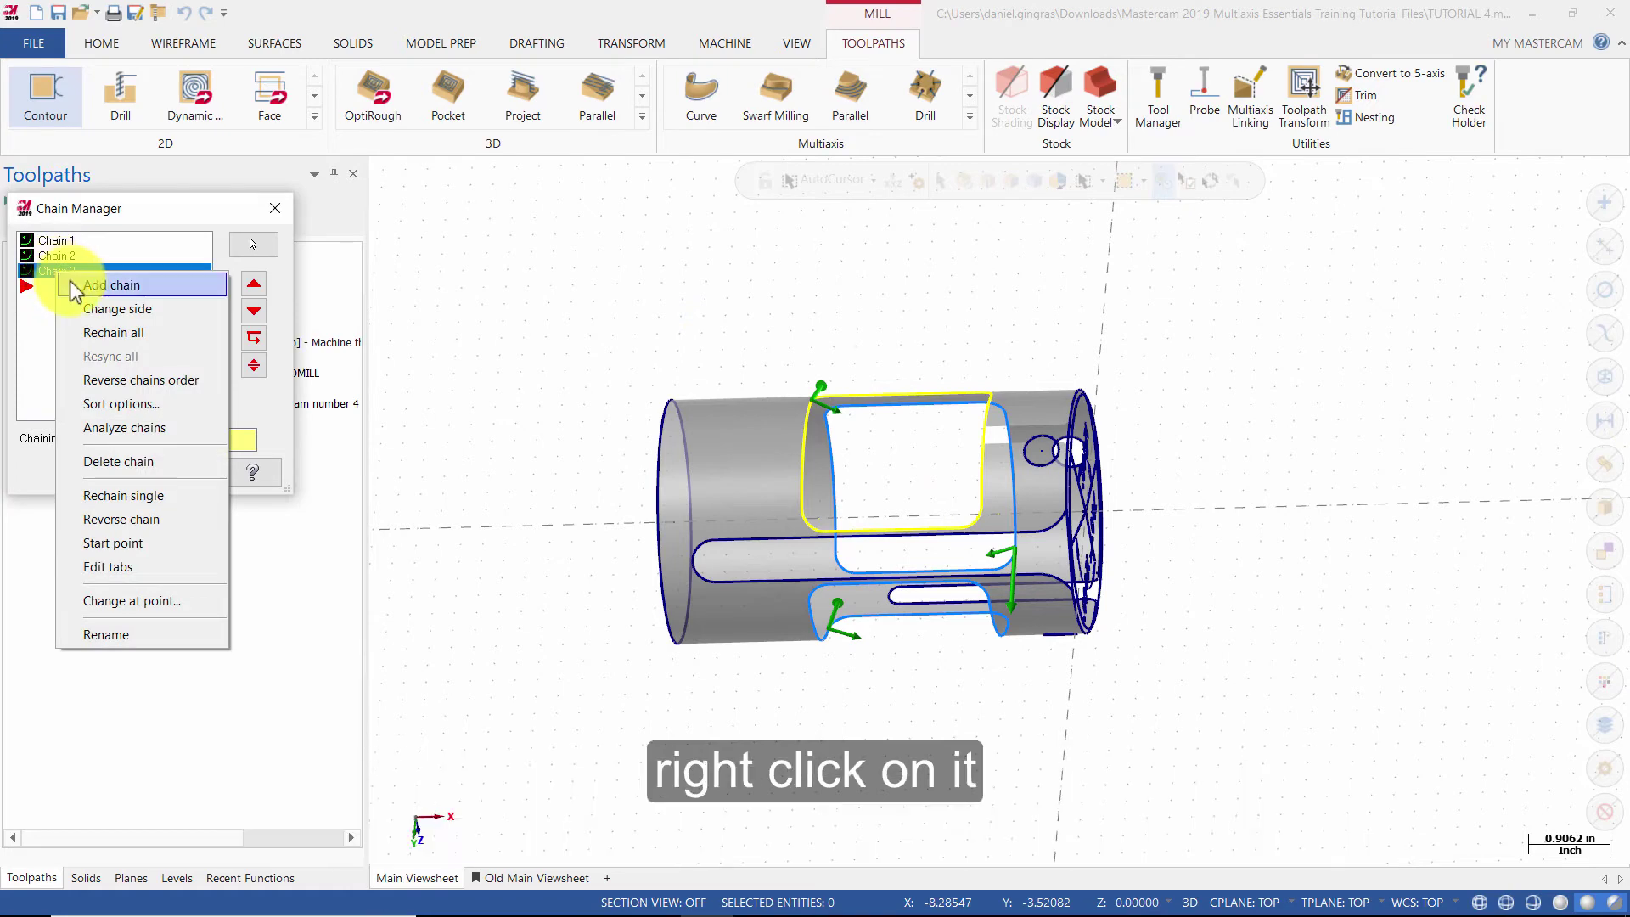
click(178, 519)
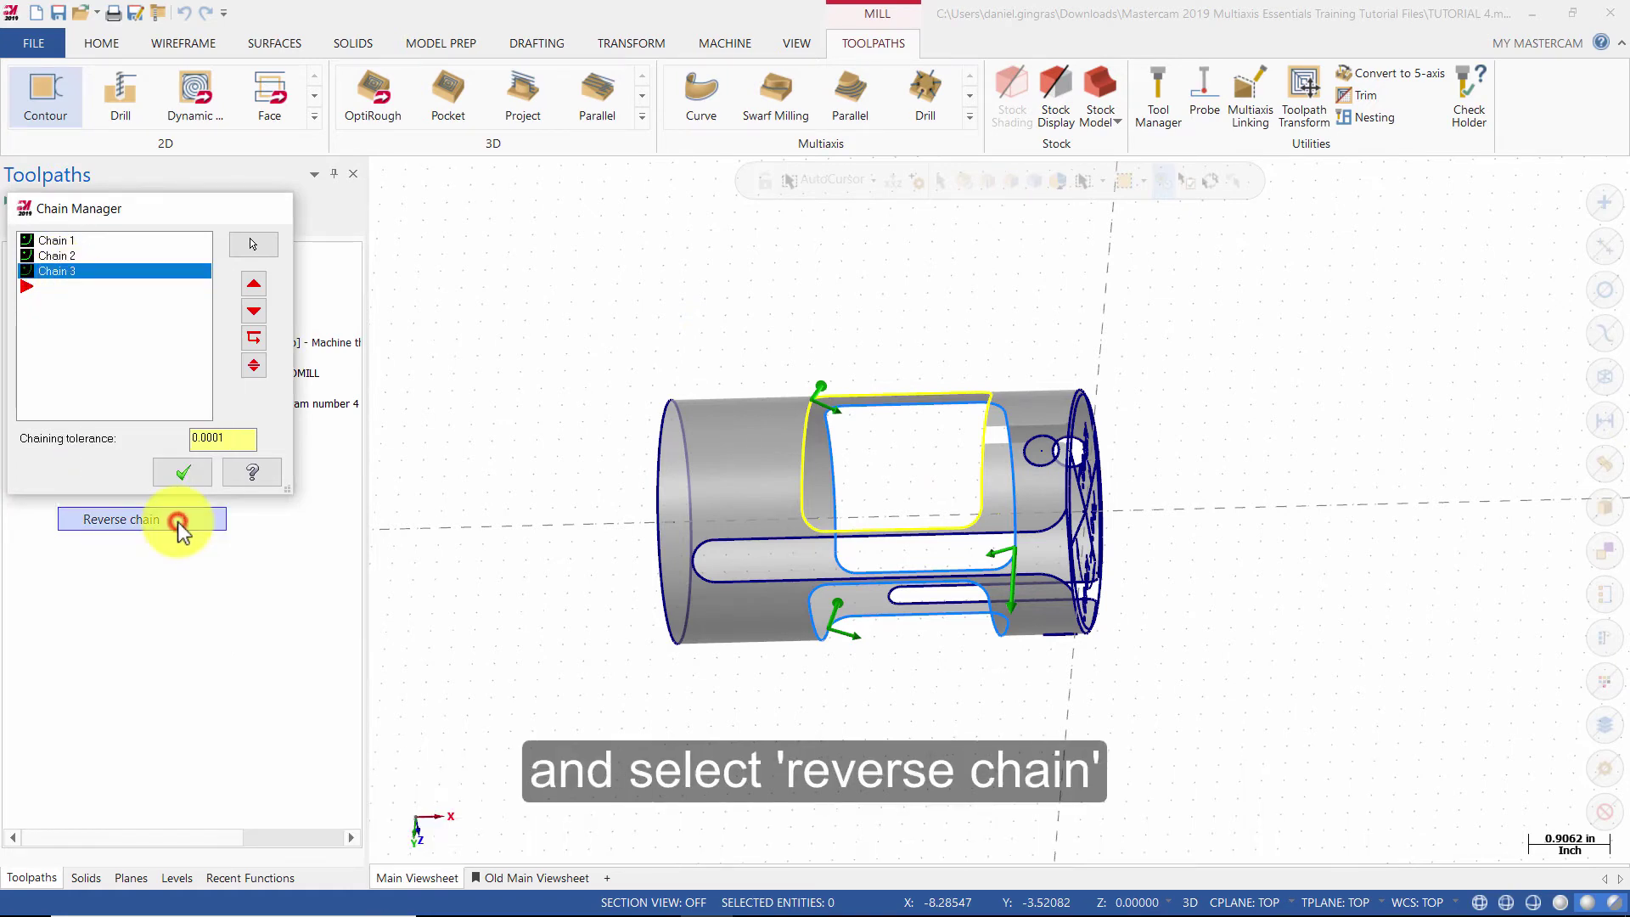
click(191, 473)
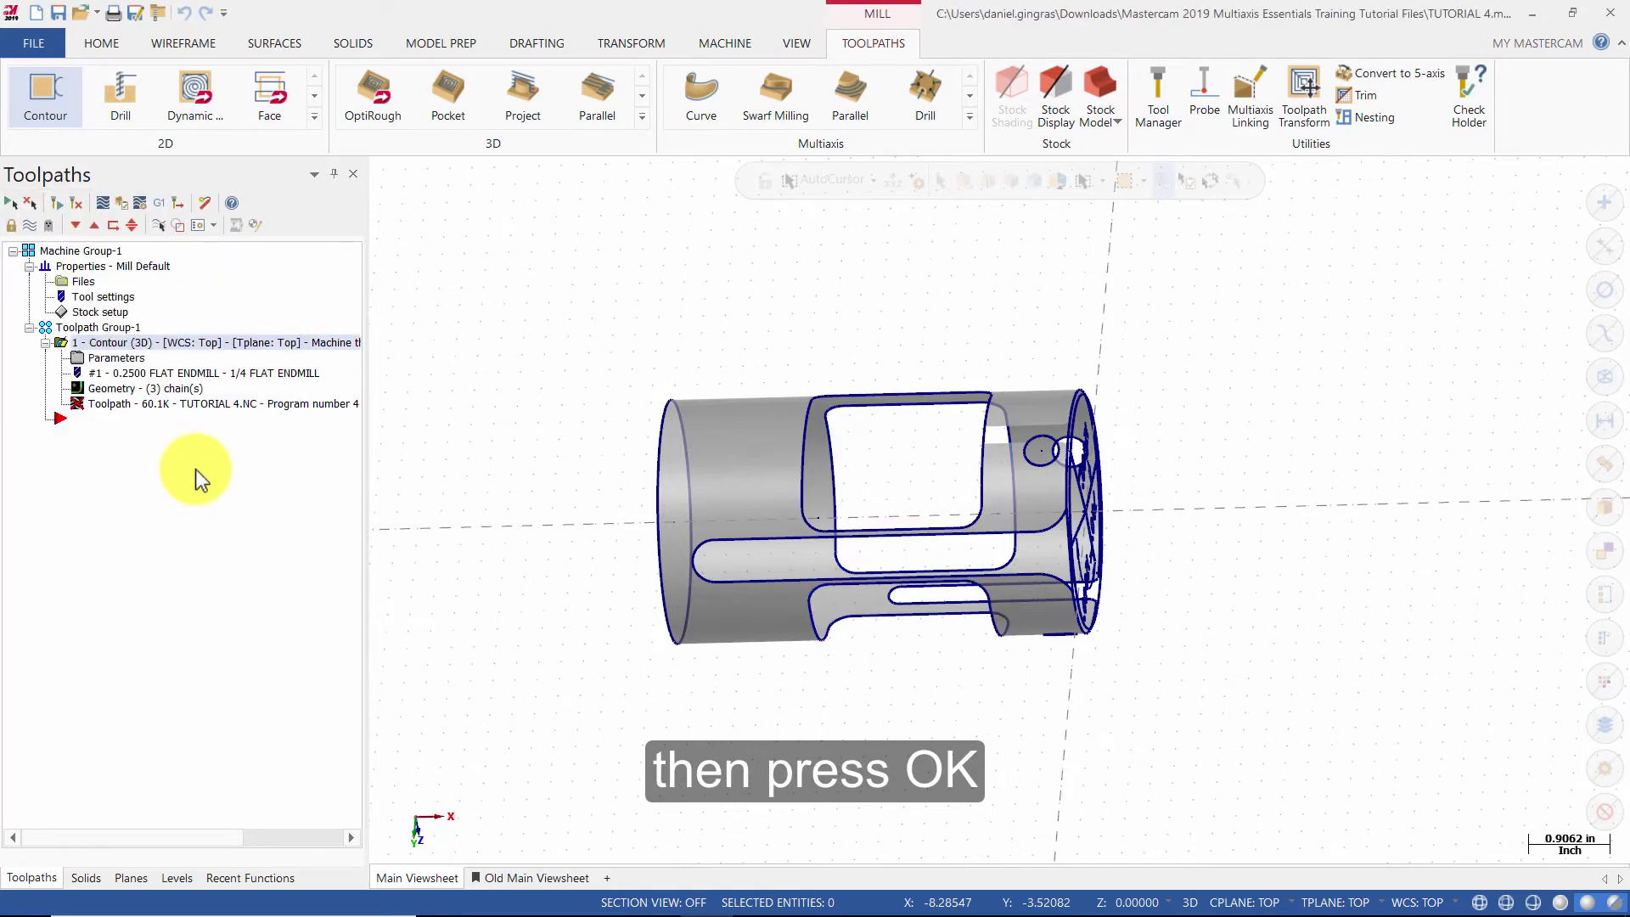
- Regenerate the dirty contour operation, check it, and switch to Isometric (WCS) view
click(78, 203)
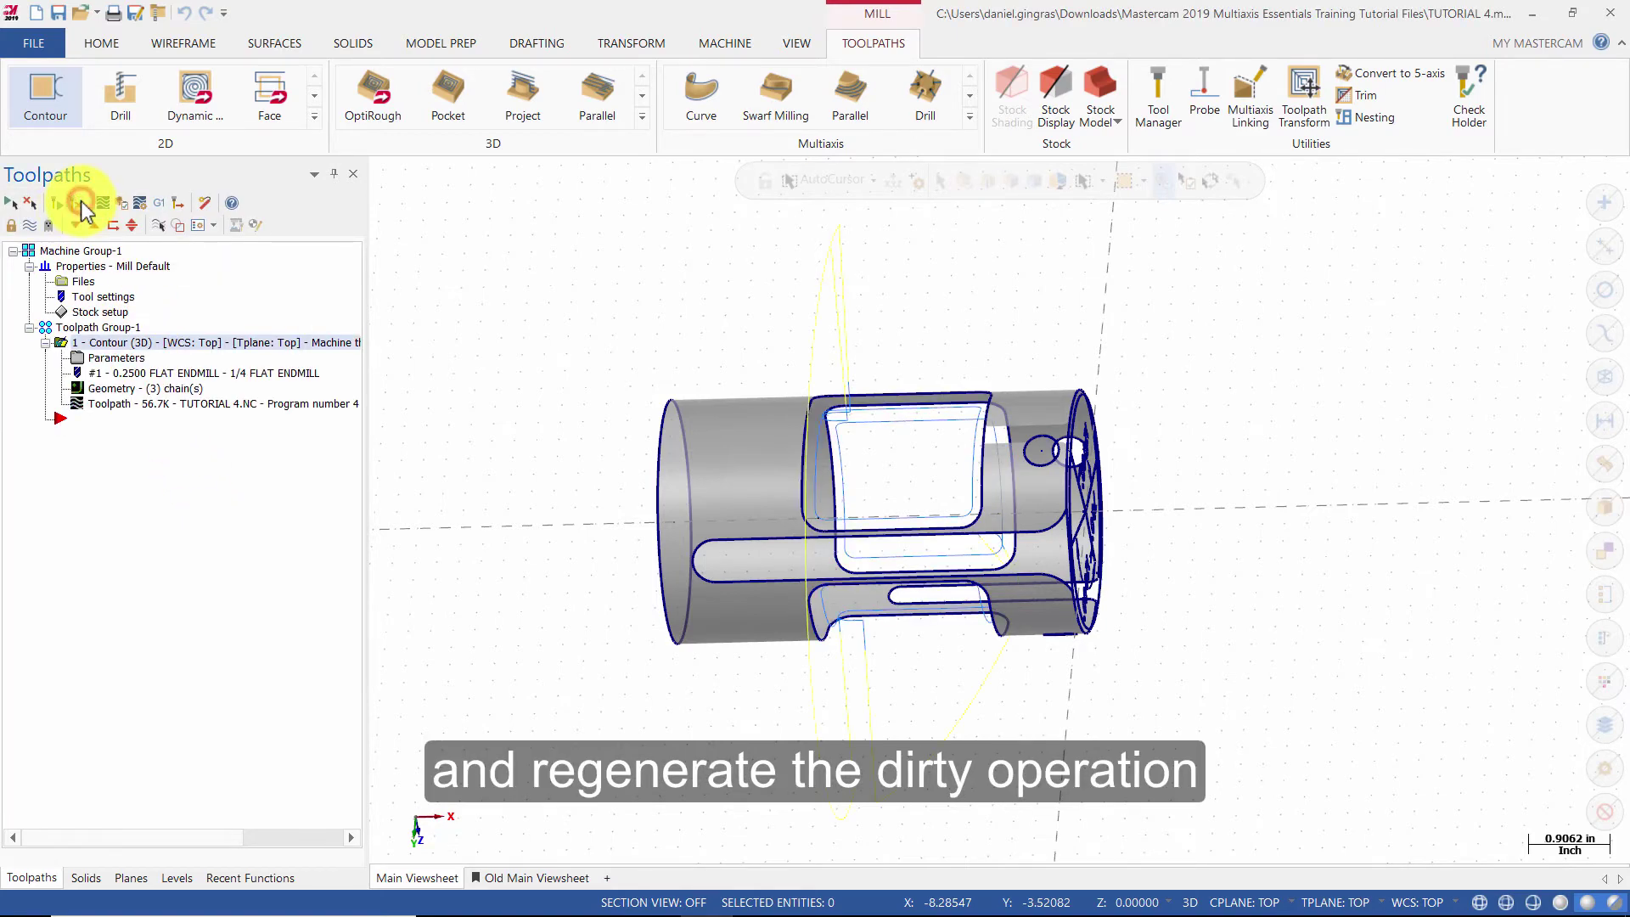
middle_drag(640, 255, 738, 481)
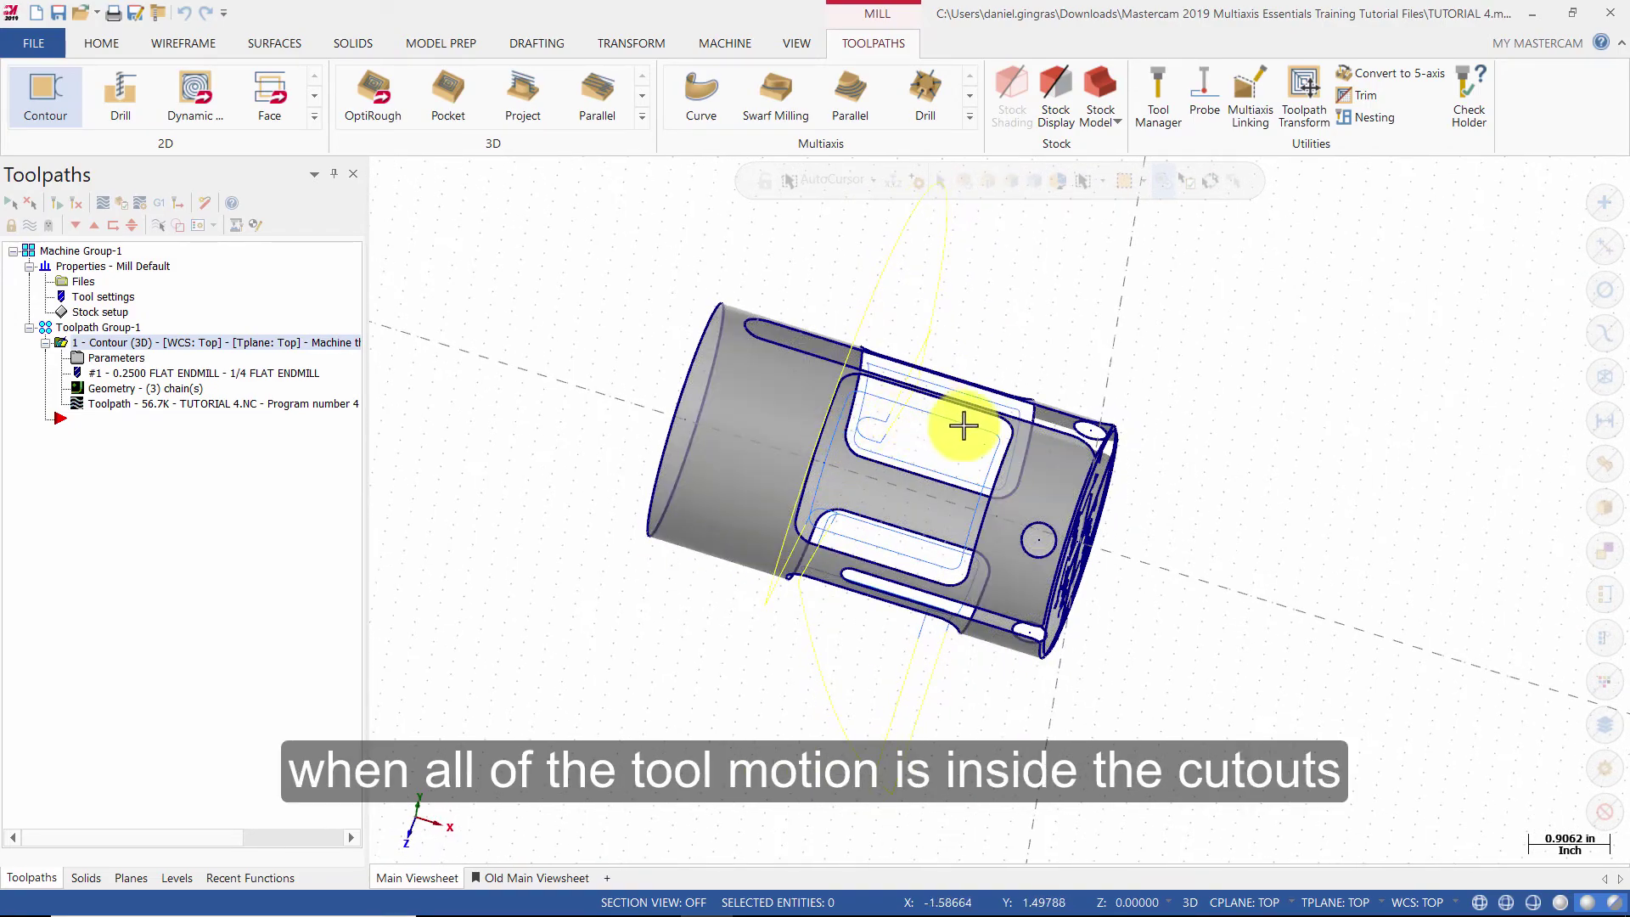
right_click(1028, 359)
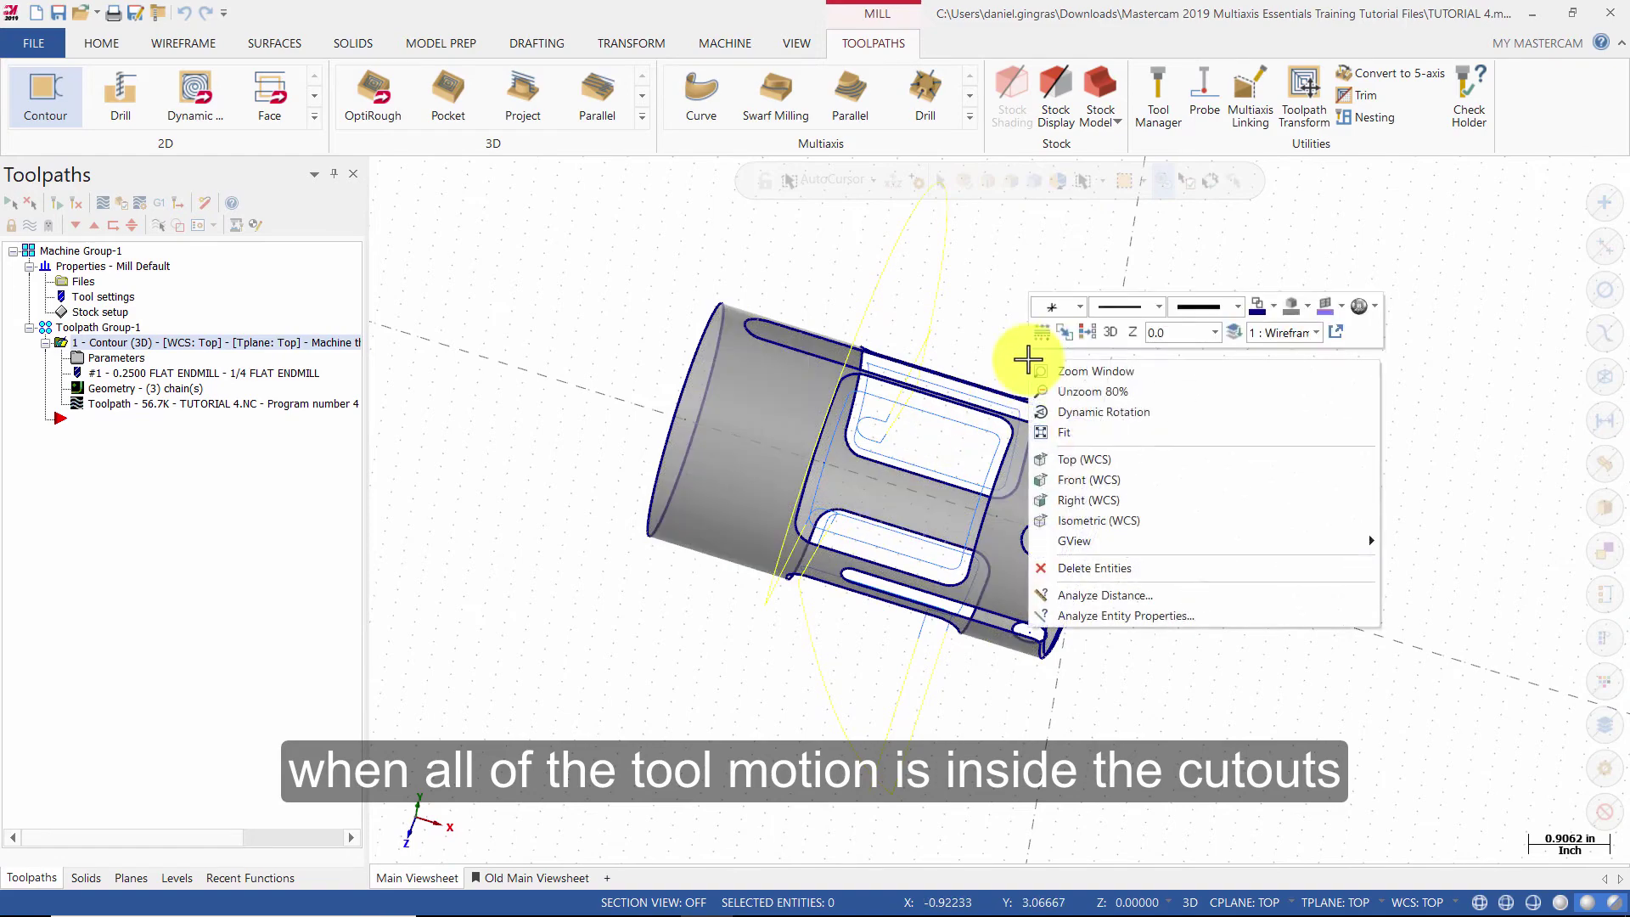
click(1092, 520)
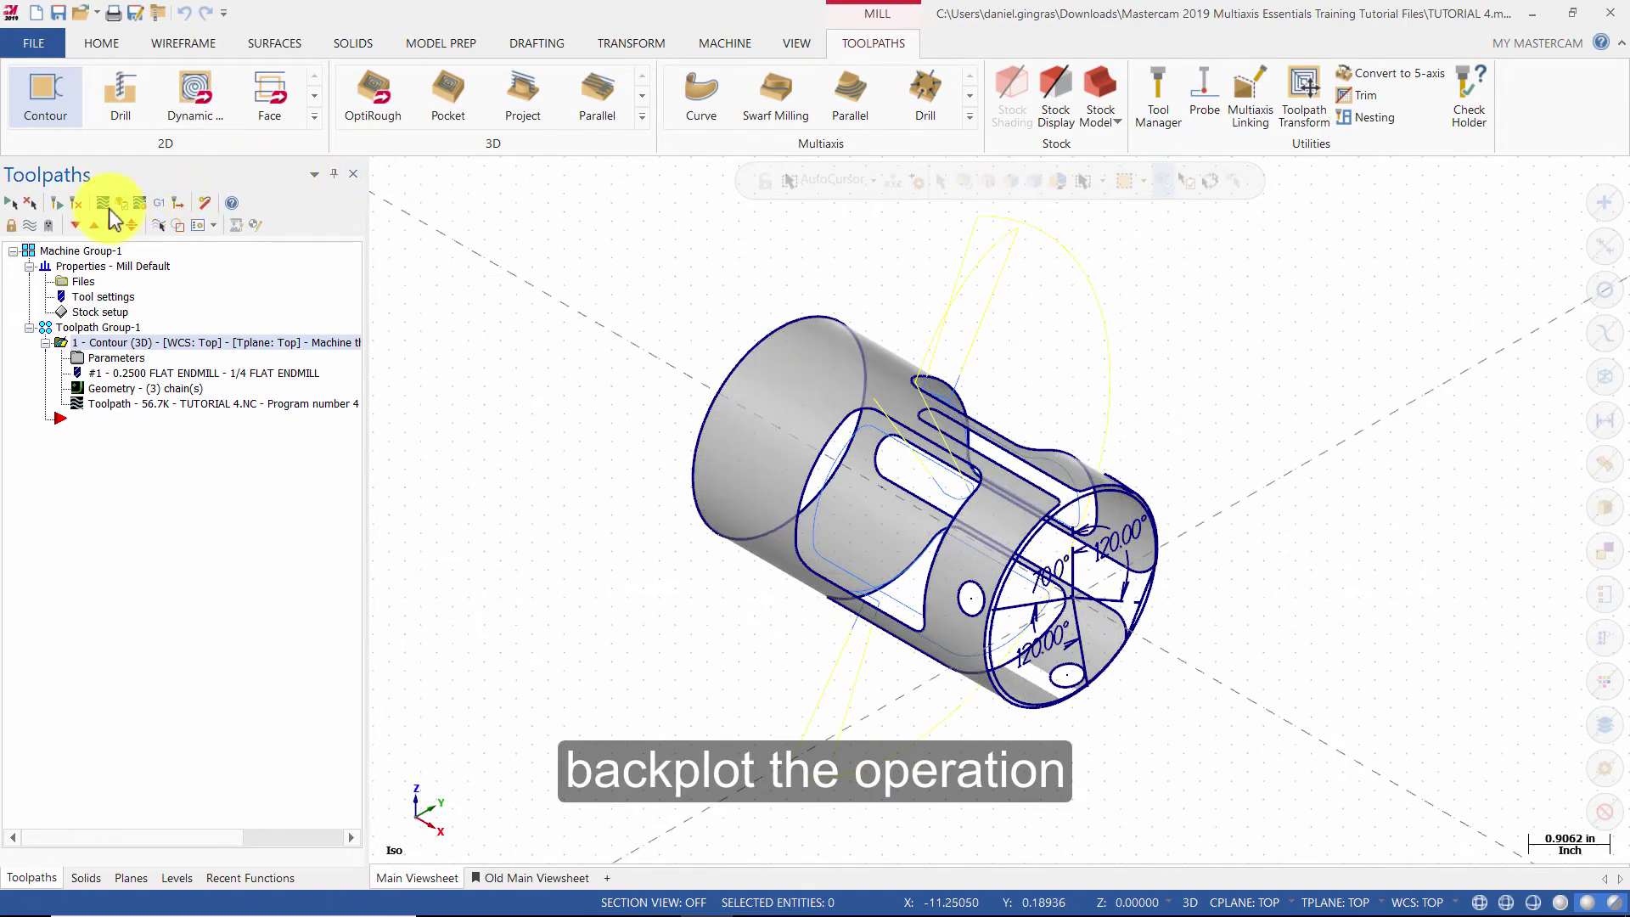
click(103, 204)
click(381, 170)
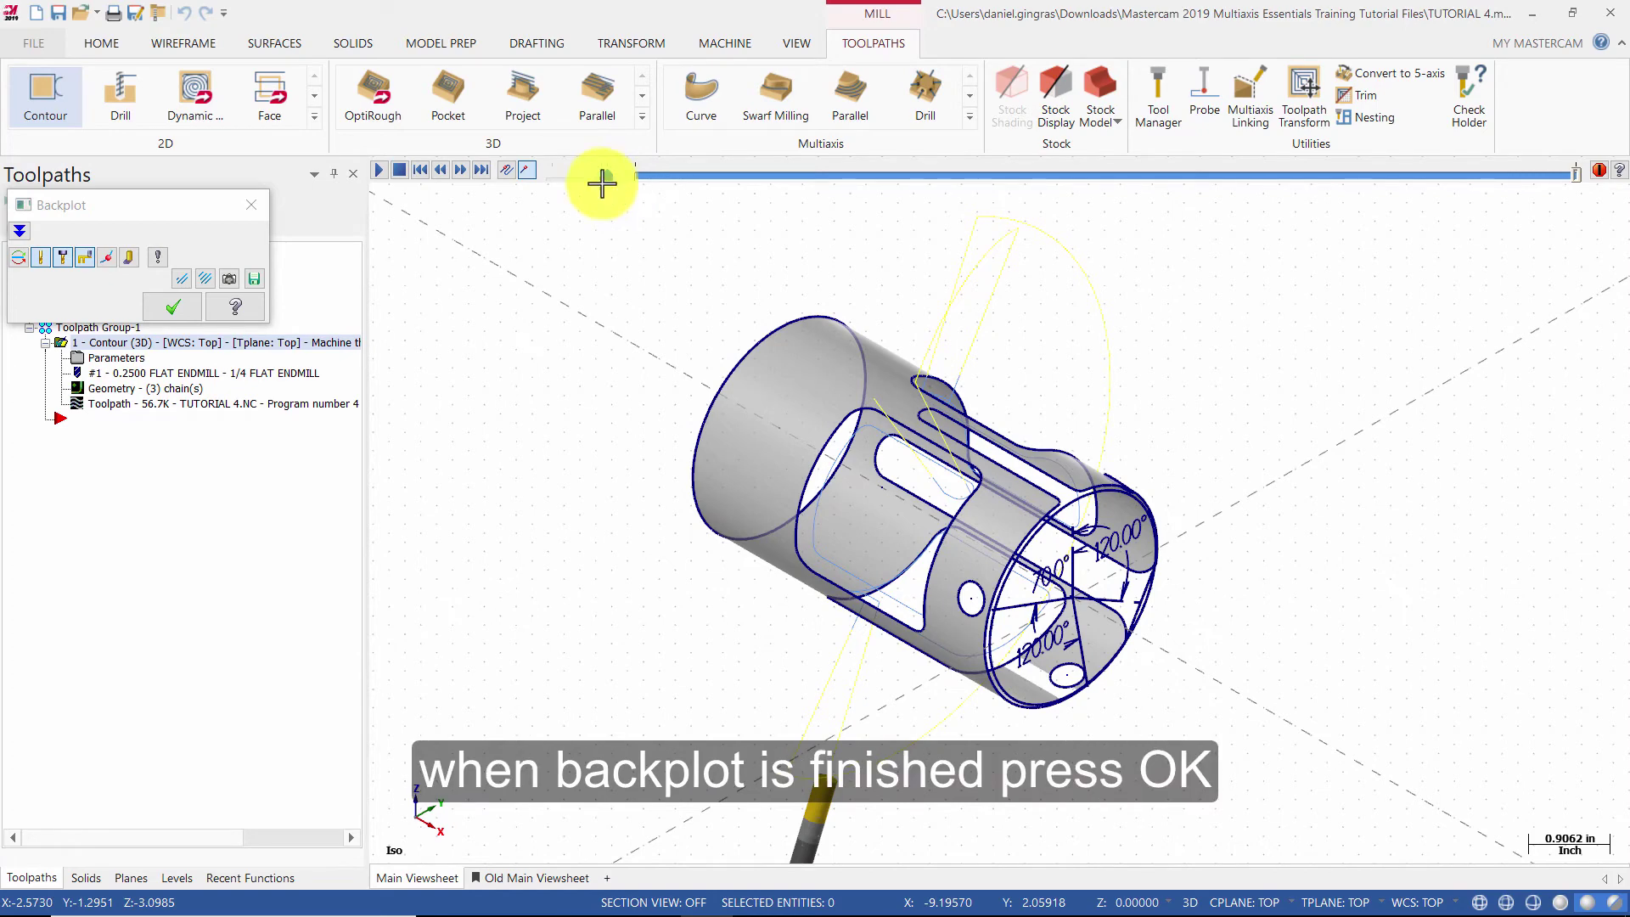
click(174, 308)
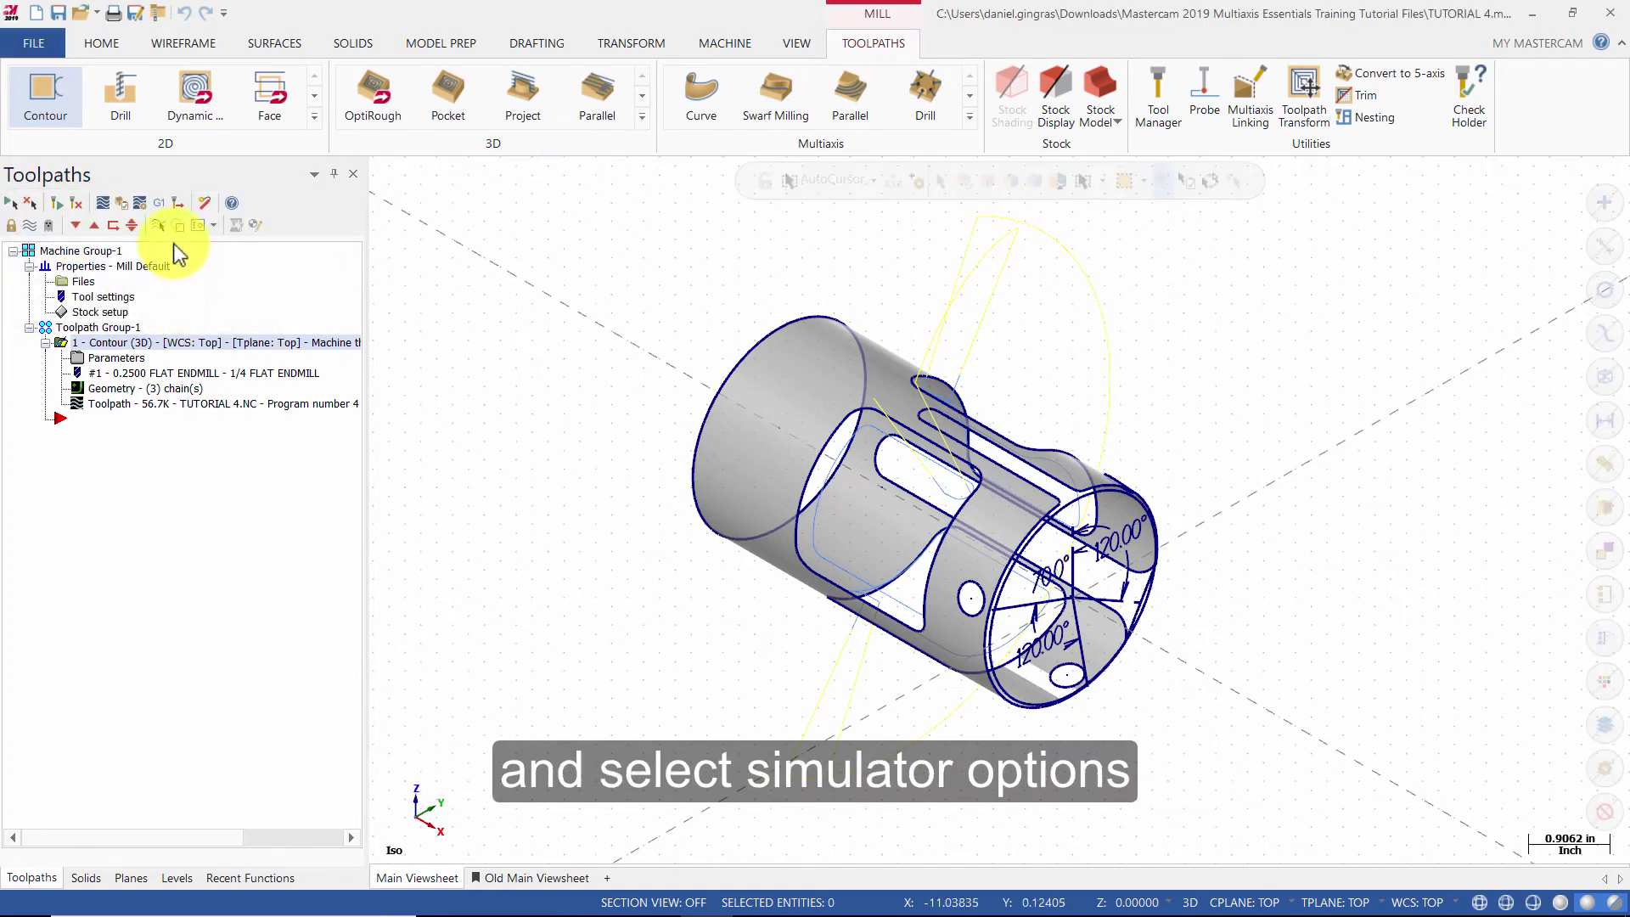
click(138, 204)
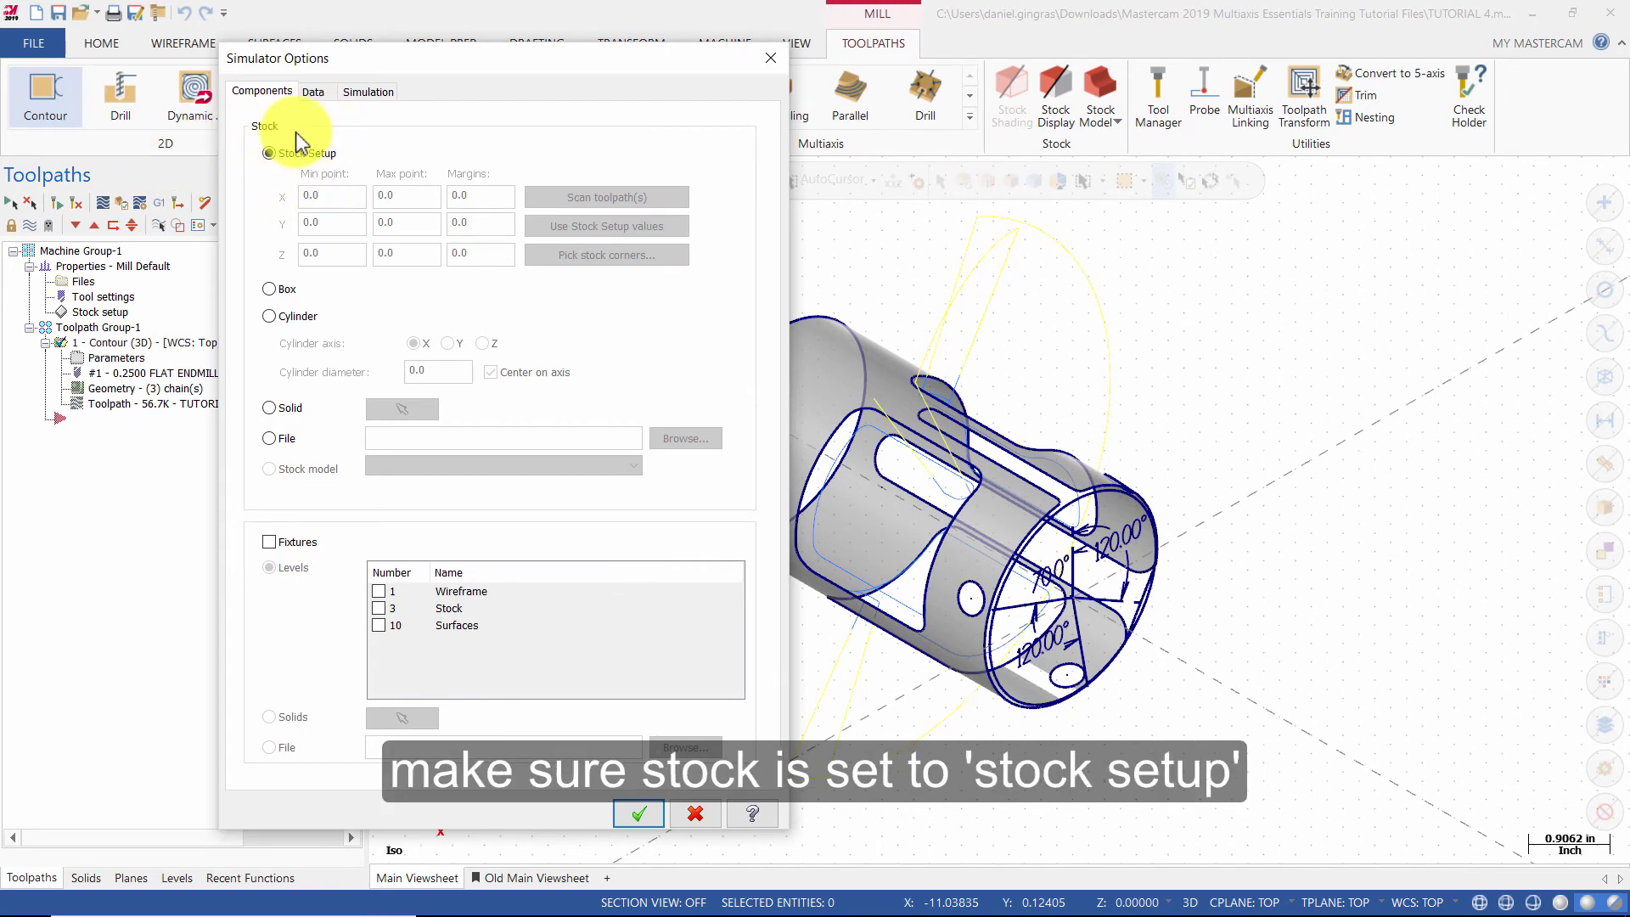
click(635, 815)
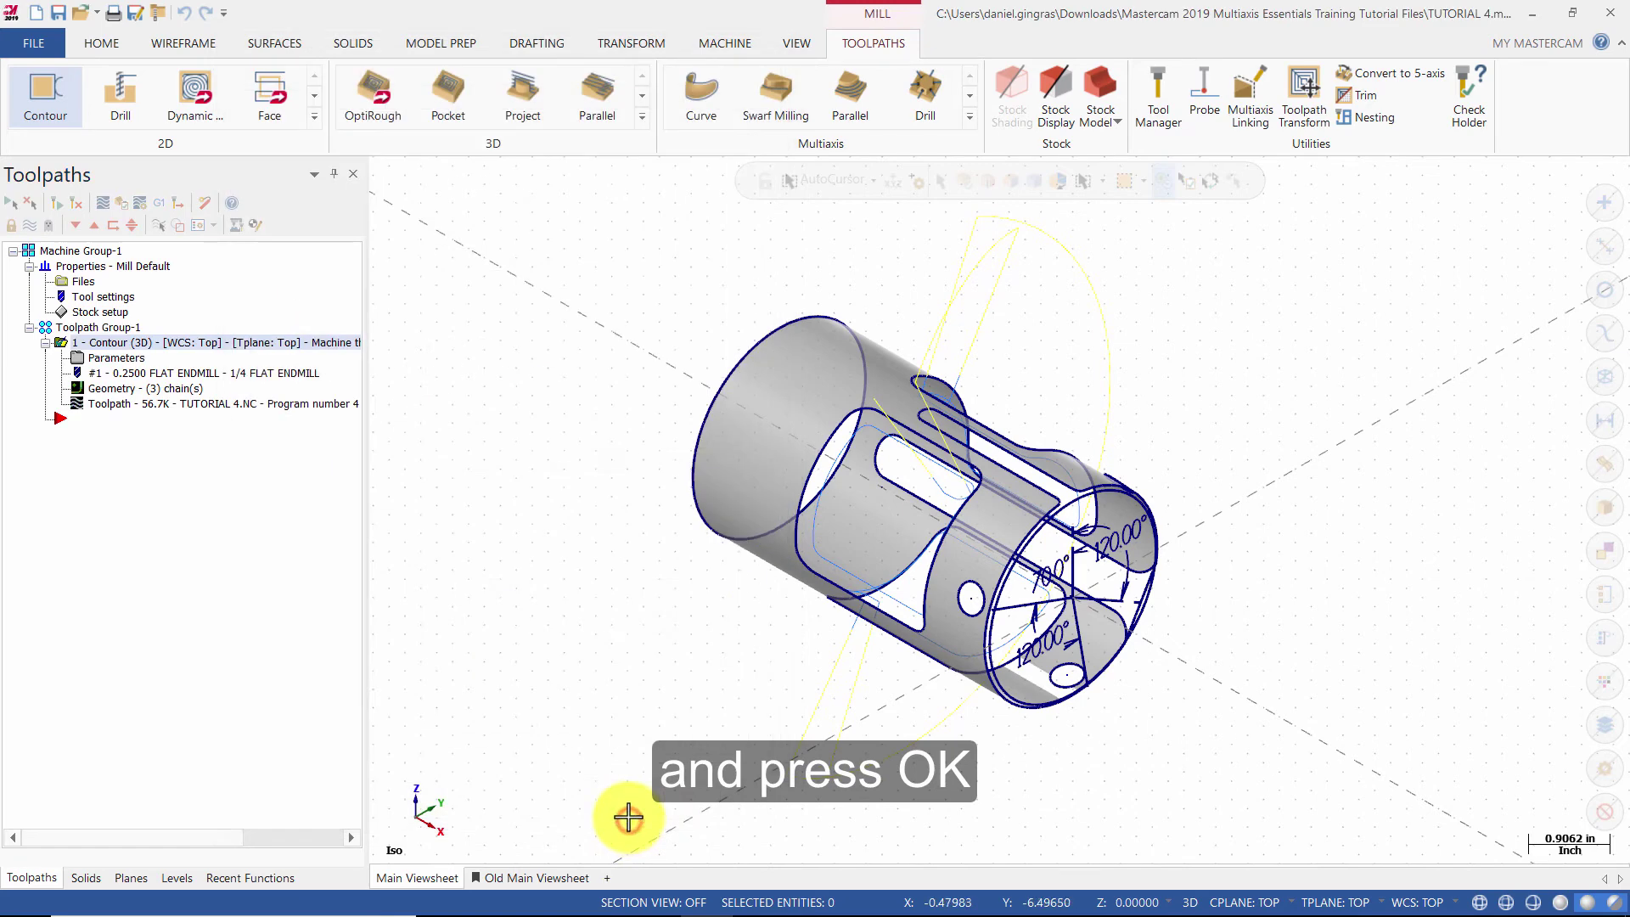
- Verify operation 1 in Mastercam Simulator and play the full material-removal run
click(123, 205)
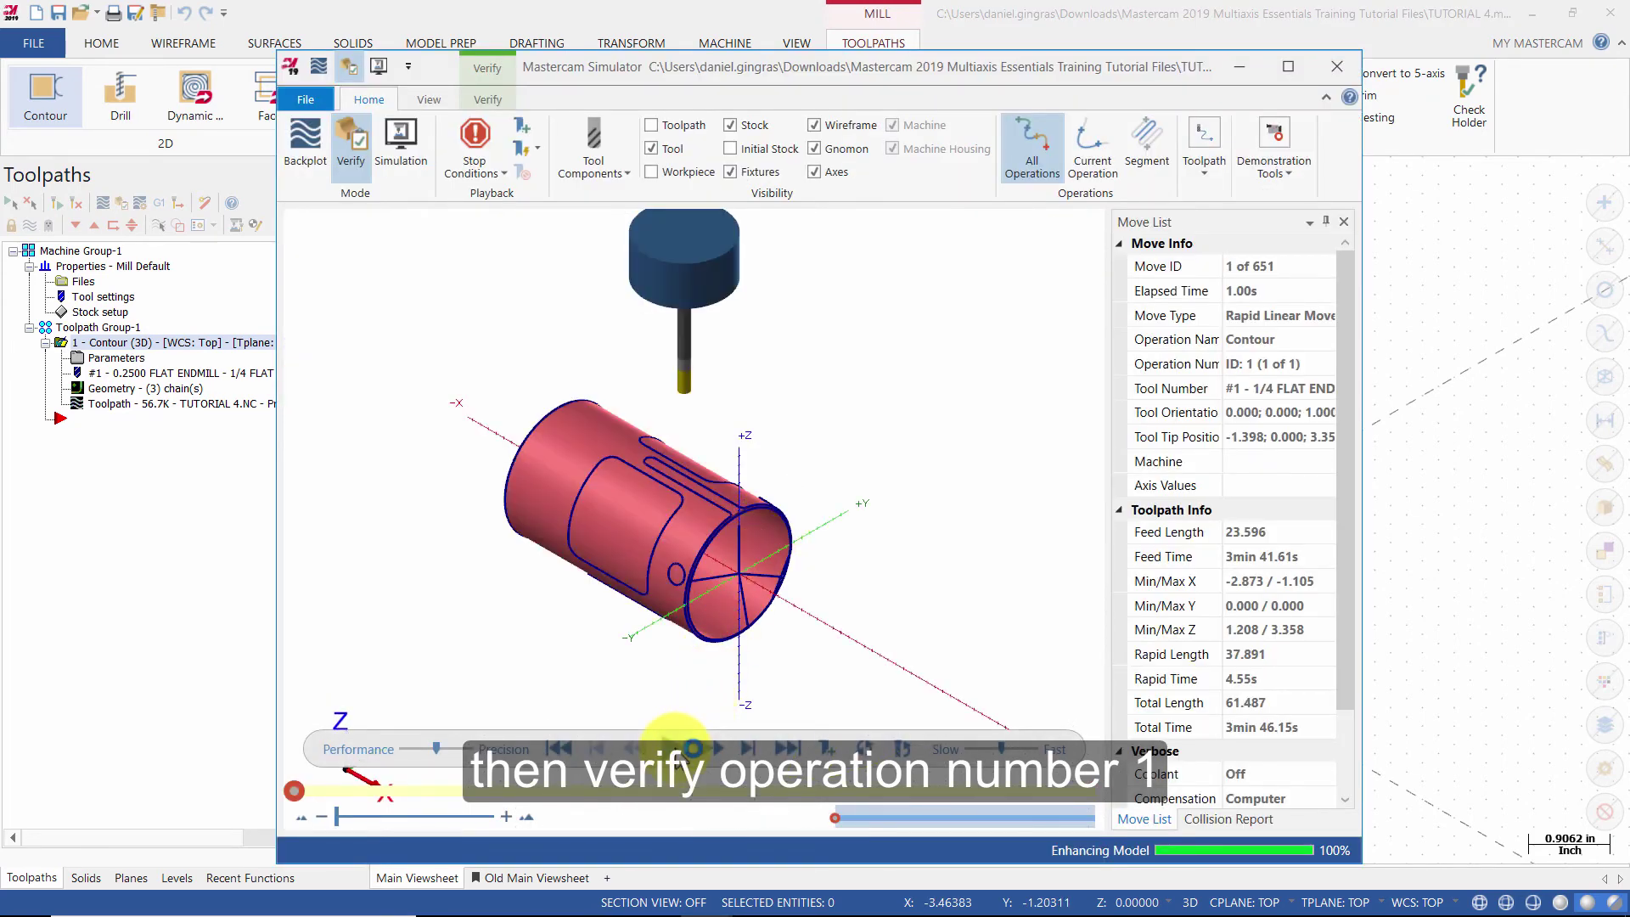
click(673, 747)
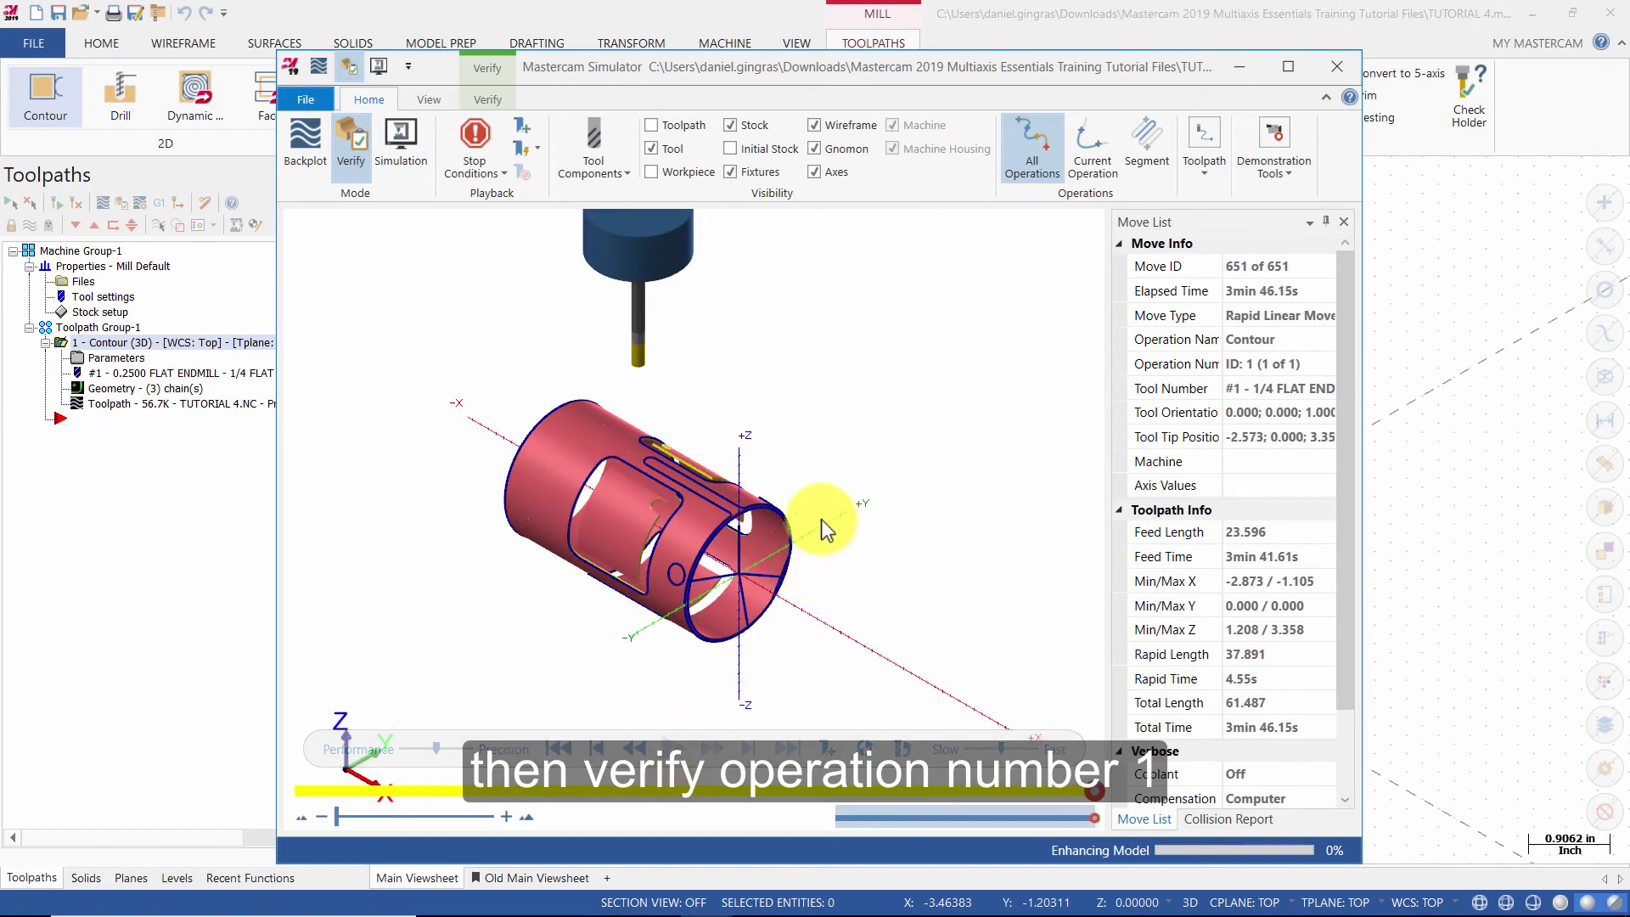
middle_drag(821, 518, 786, 473)
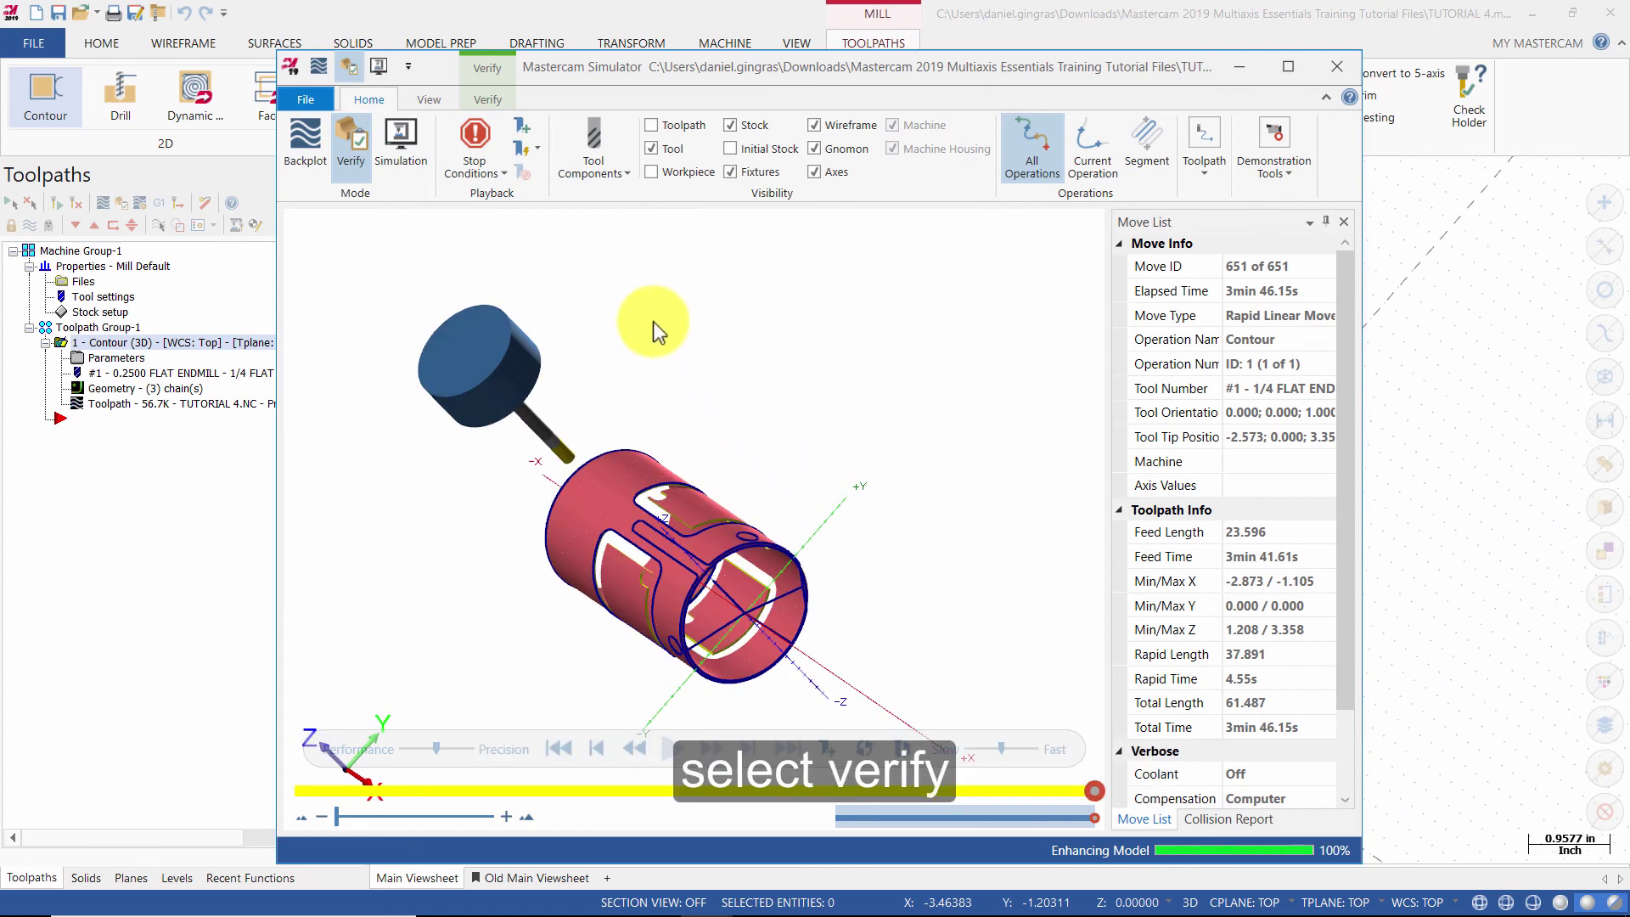
- Keep one picked area of the simulated part as chips and rotate it to inspect the result
click(489, 100)
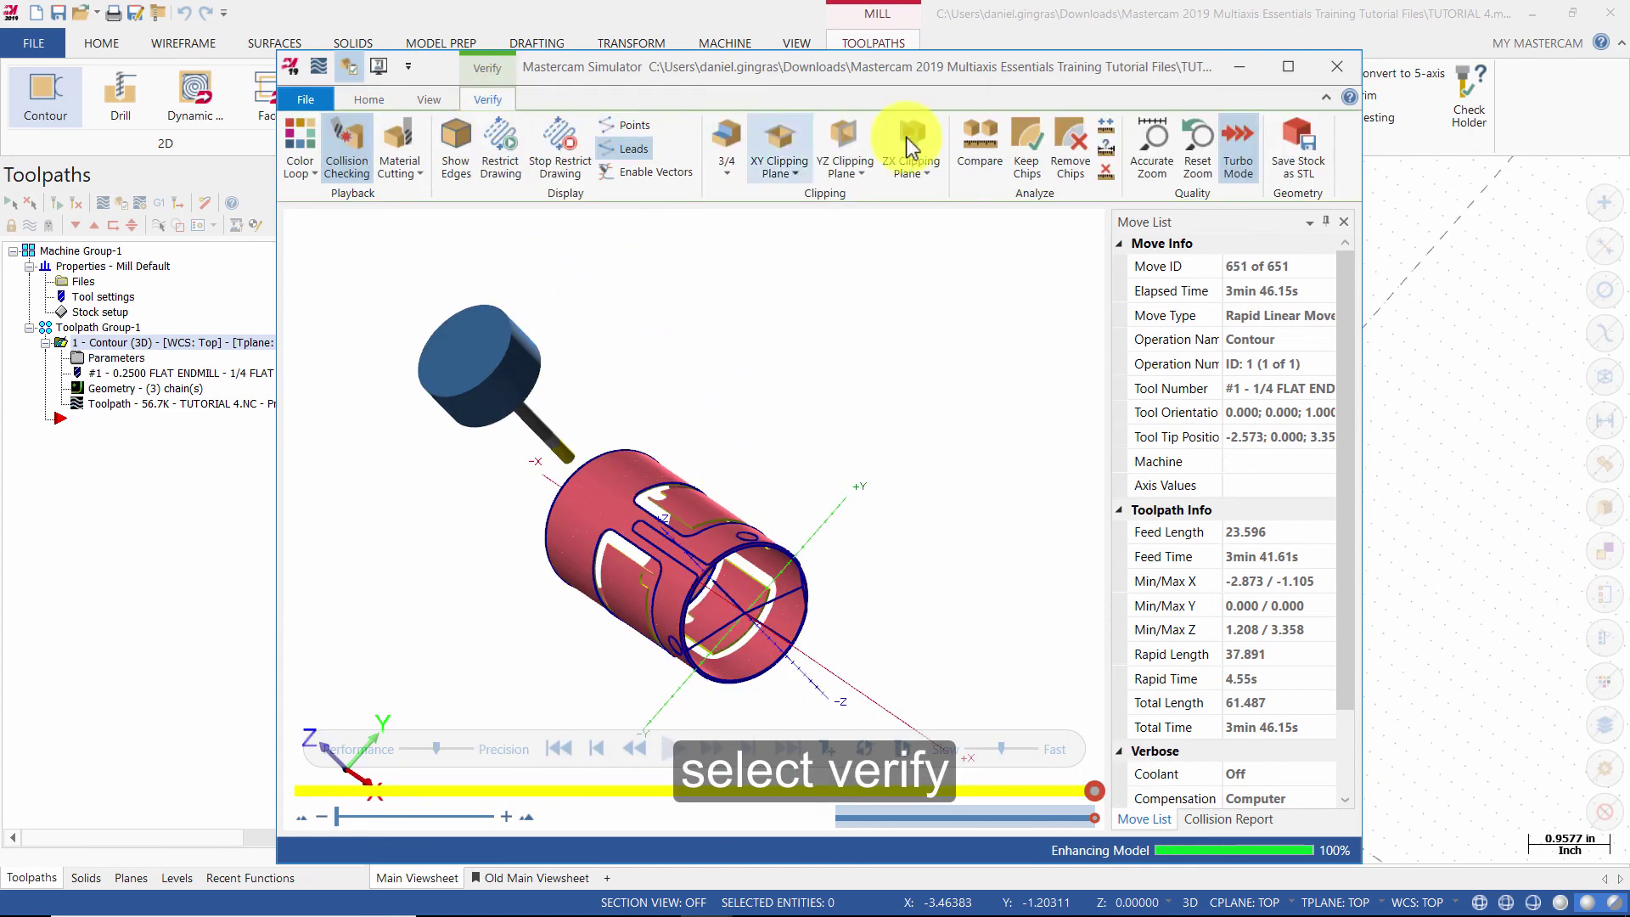
click(1028, 142)
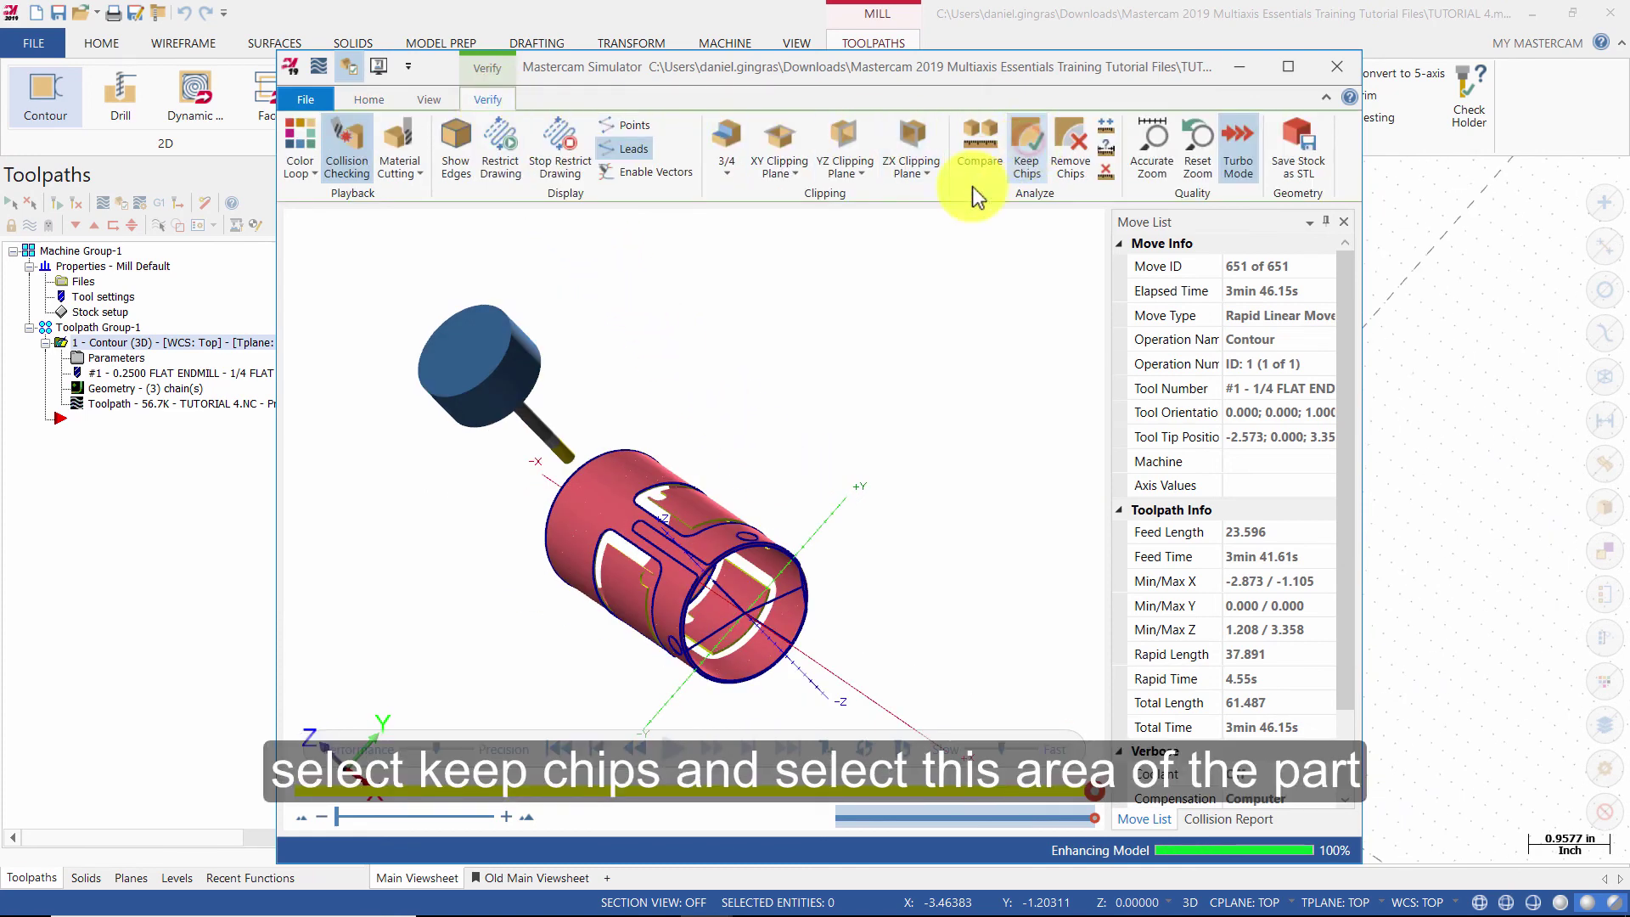
click(587, 492)
middle_drag(595, 491, 641, 395)
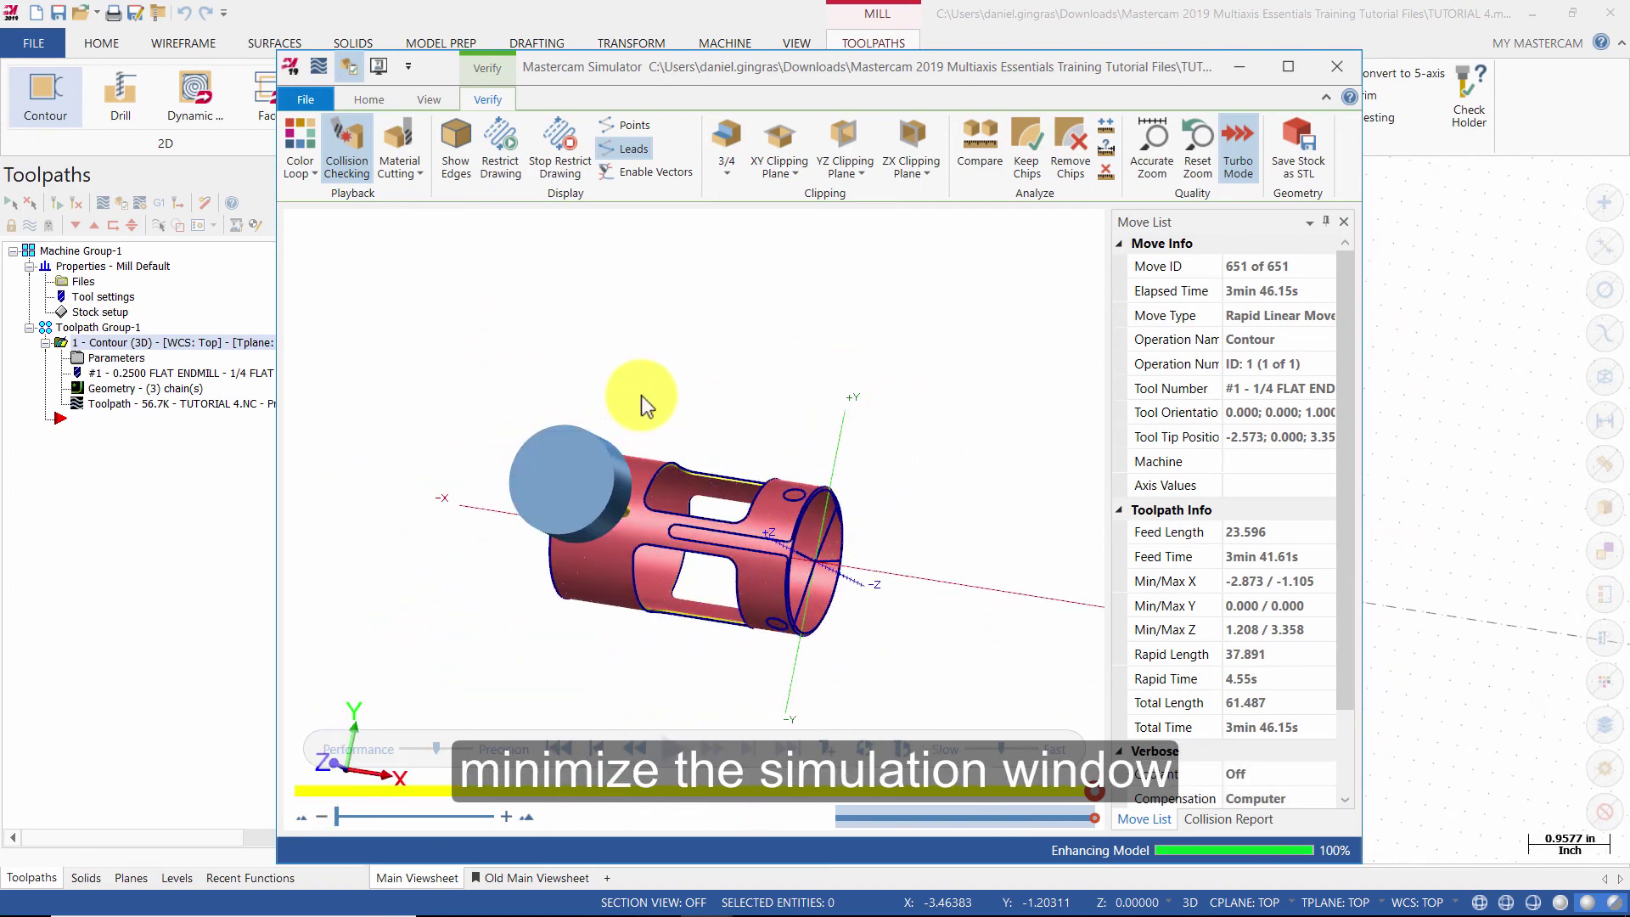
- Minimize the simulator and return Mastercam's part to an isometric view
click(1239, 66)
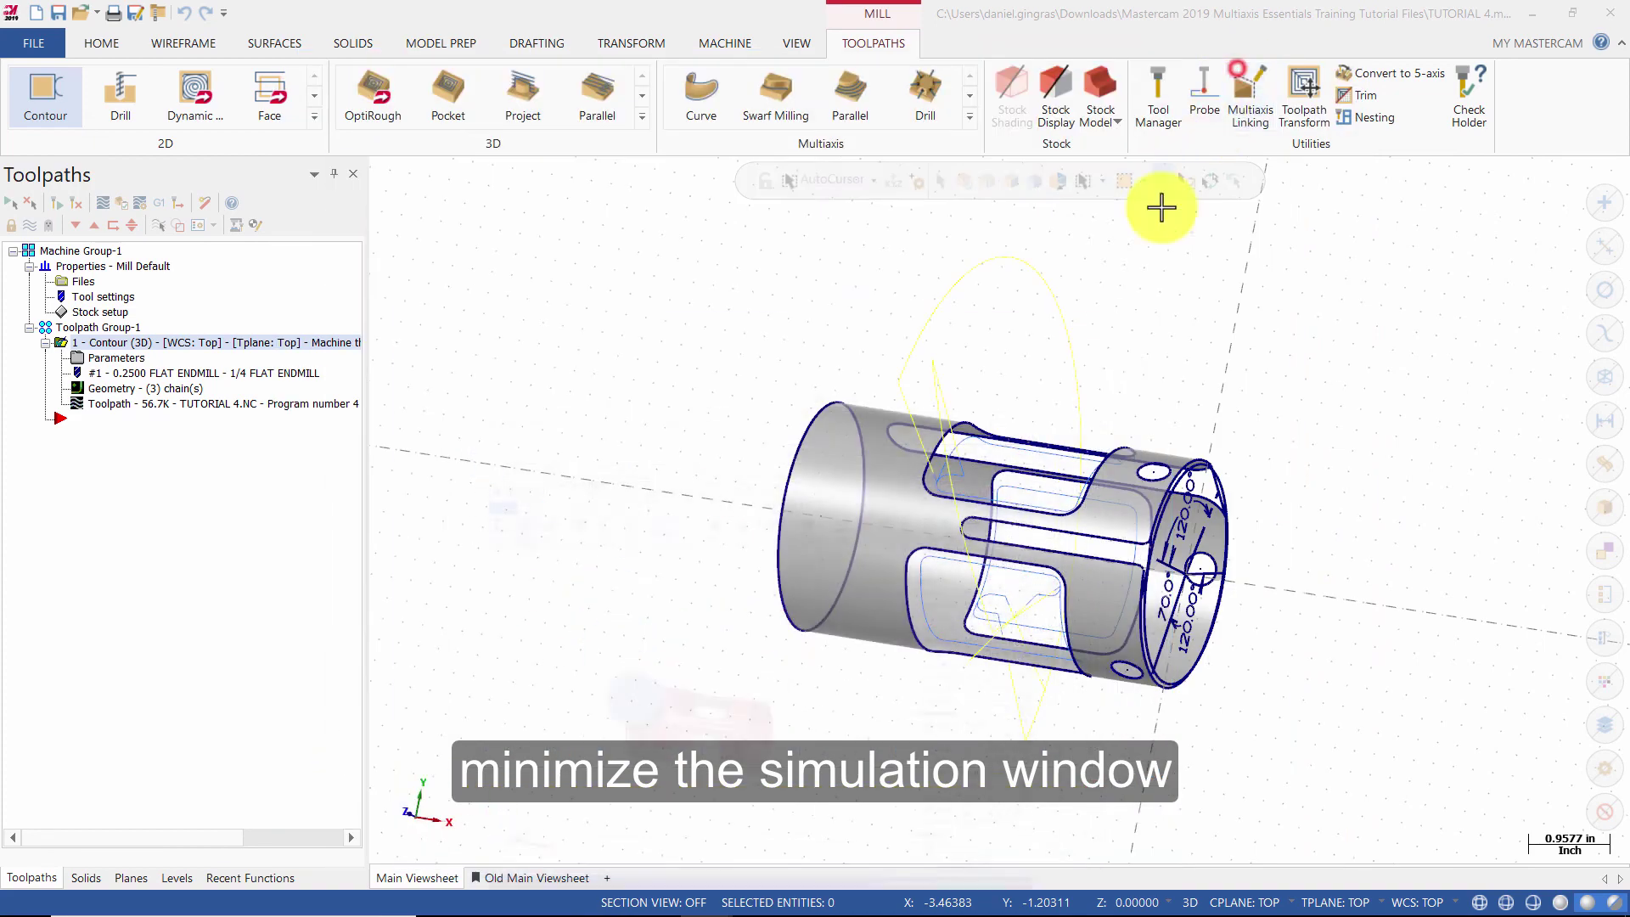
right_click(1080, 313)
click(1150, 476)
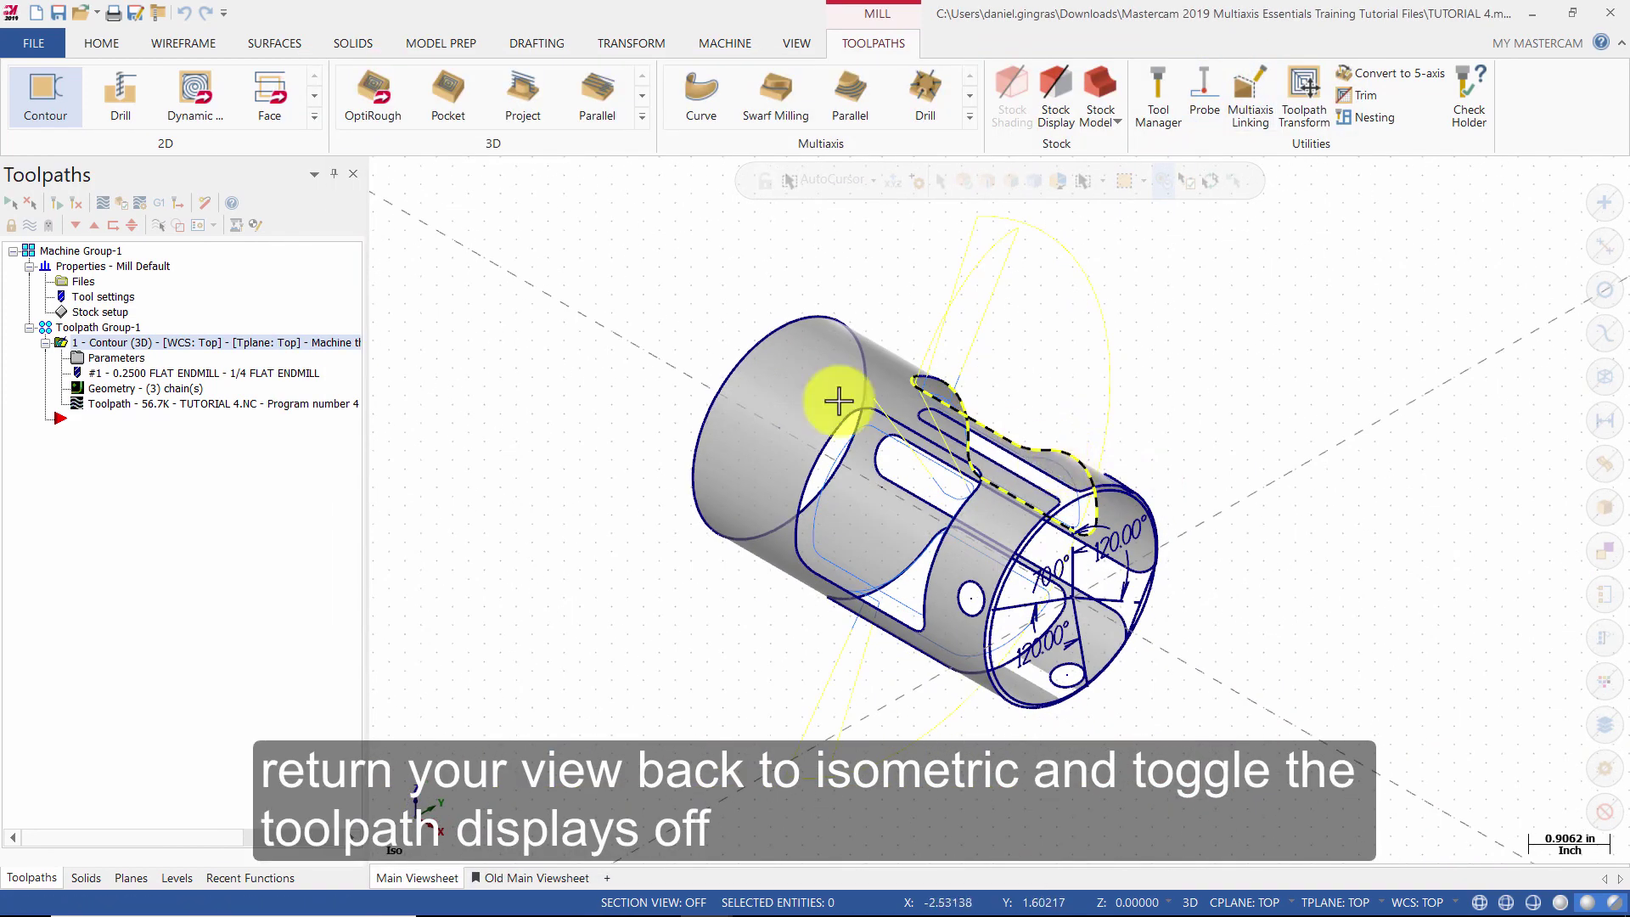